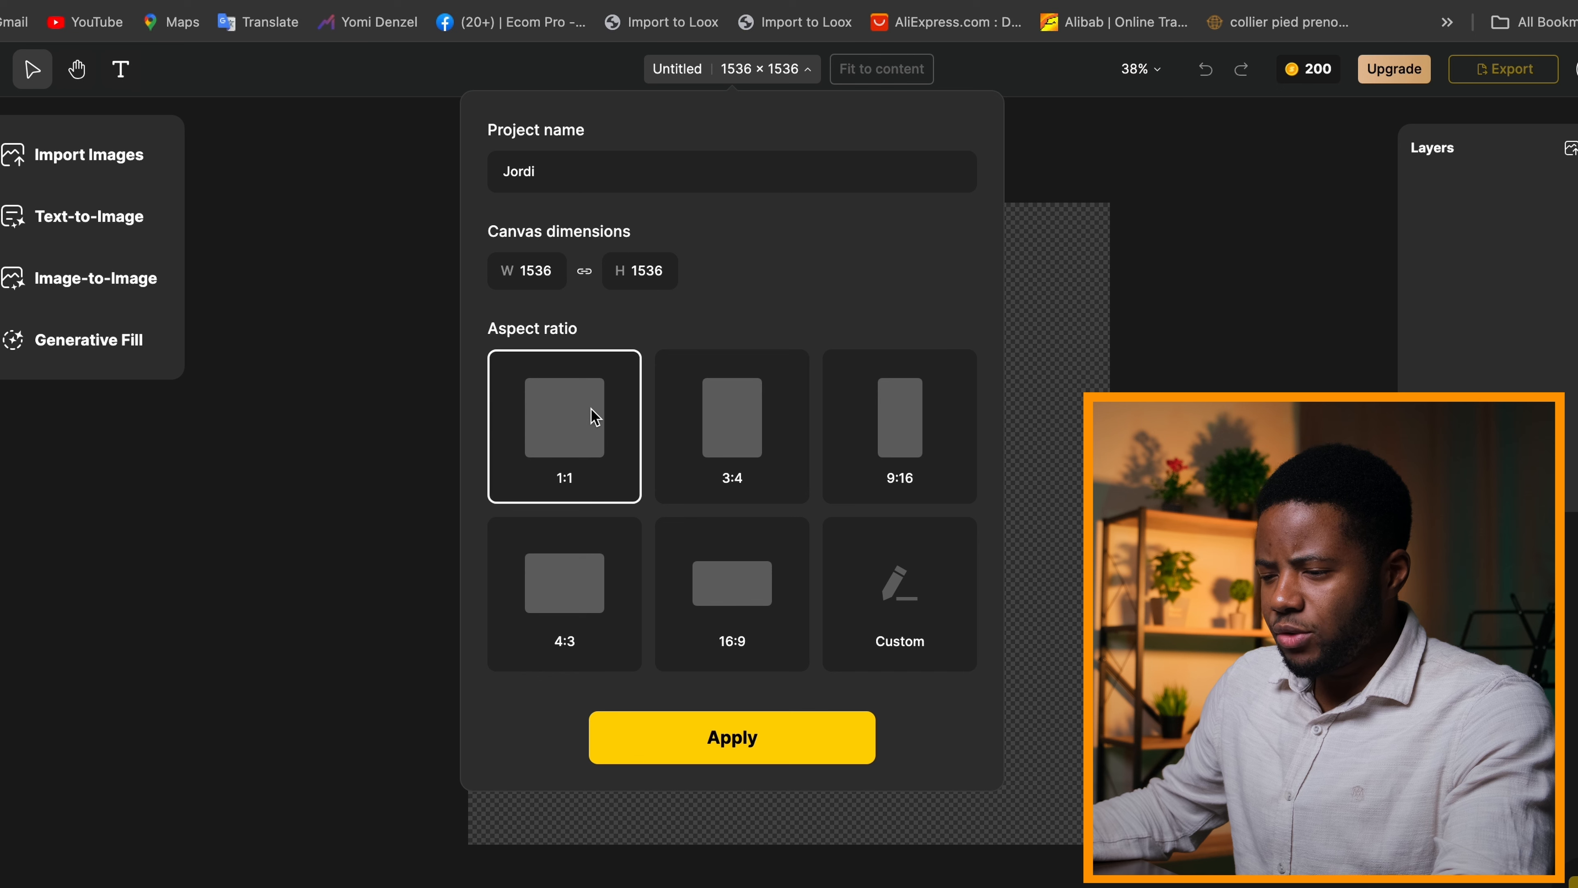
Step: Apply the 1:1 project settings and place IMG_1728.HEIC from the Downloads folder on the canvas, enlarged and repositioned to fill it
{"action": "left_click", "coordinate": [731, 732]}
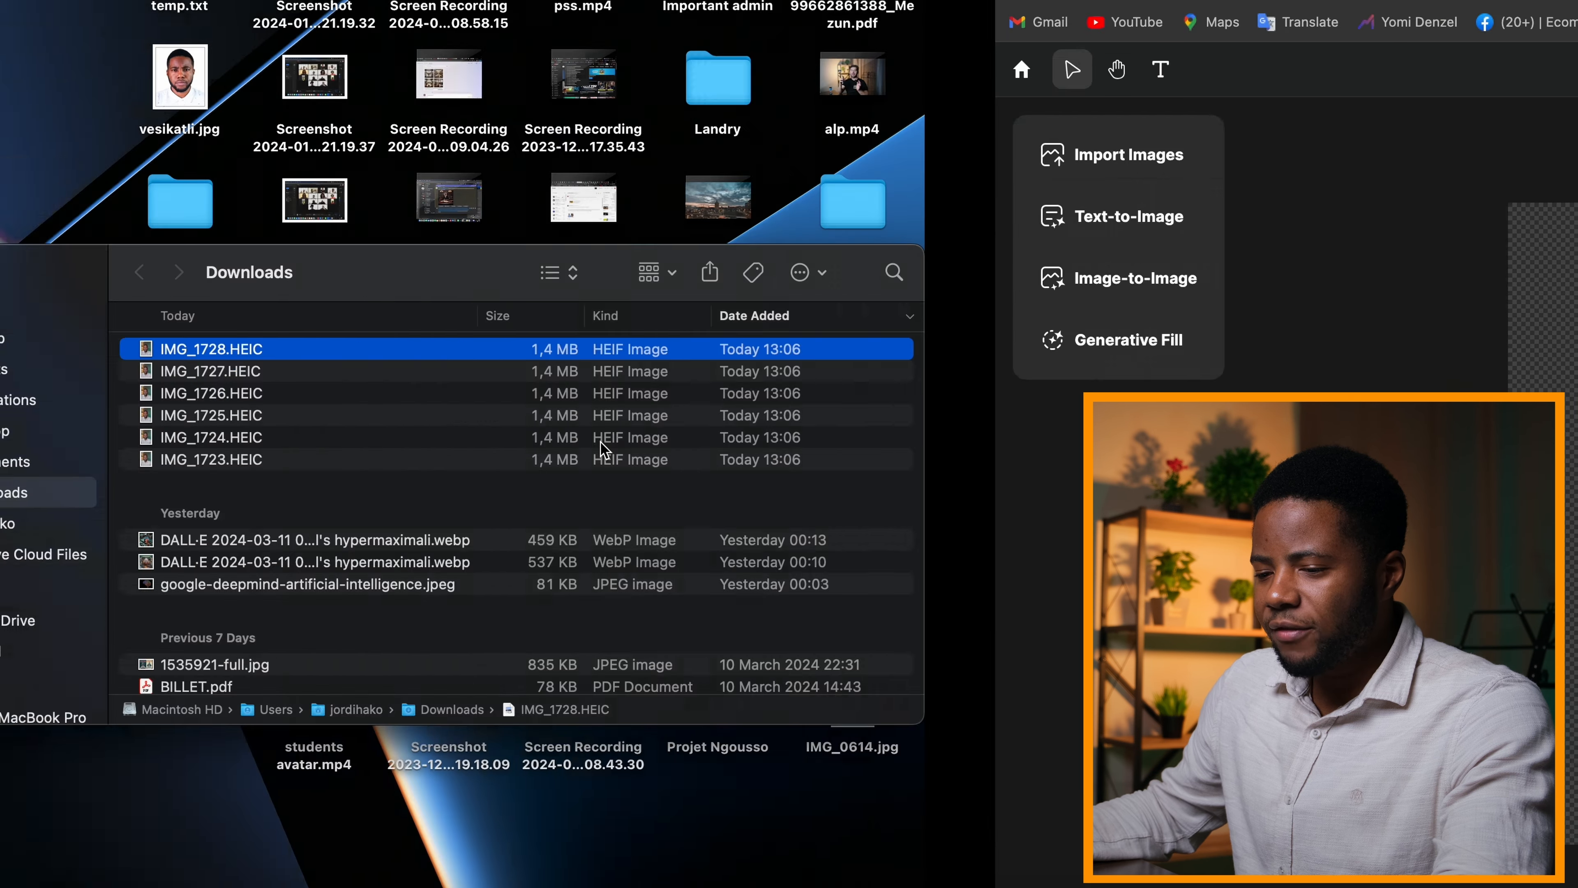
{"action": "left_click_drag", "start_coordinate": [211, 349], "coordinate": [1541, 298]}
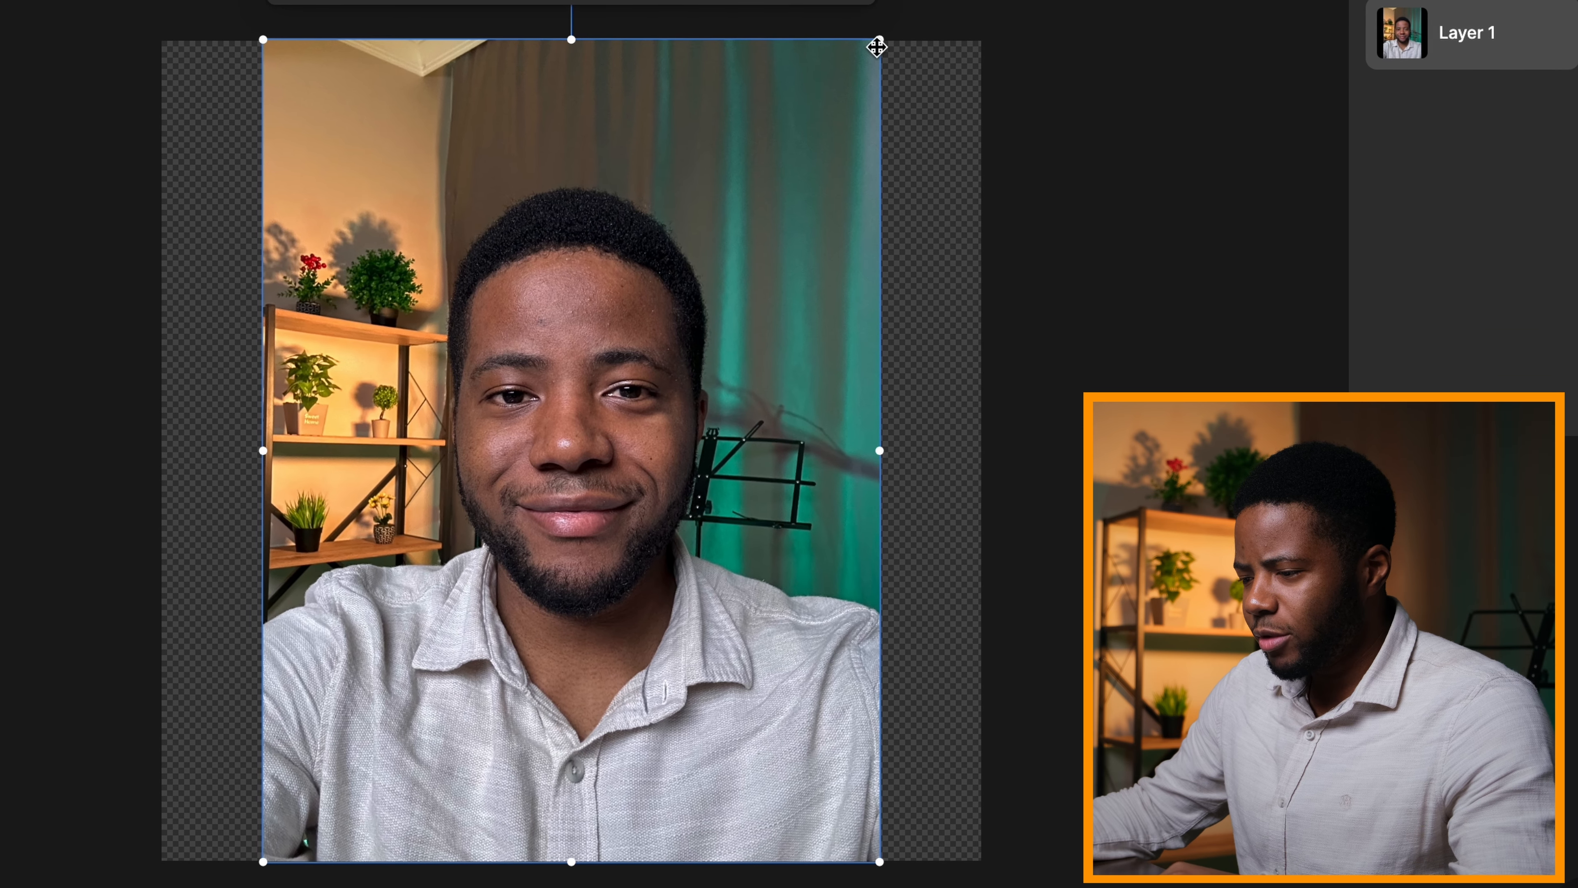
{"action": "left_click_drag", "start_coordinate": [923, 87], "coordinate": [1112, 1]}
{"action": "left_click_drag", "start_coordinate": [621, 435], "coordinate": [514, 543]}
Step: Generate an automatic Image-to-Image prompt describing the portrait on the canvas
{"action": "left_click", "coordinate": [12, 278]}
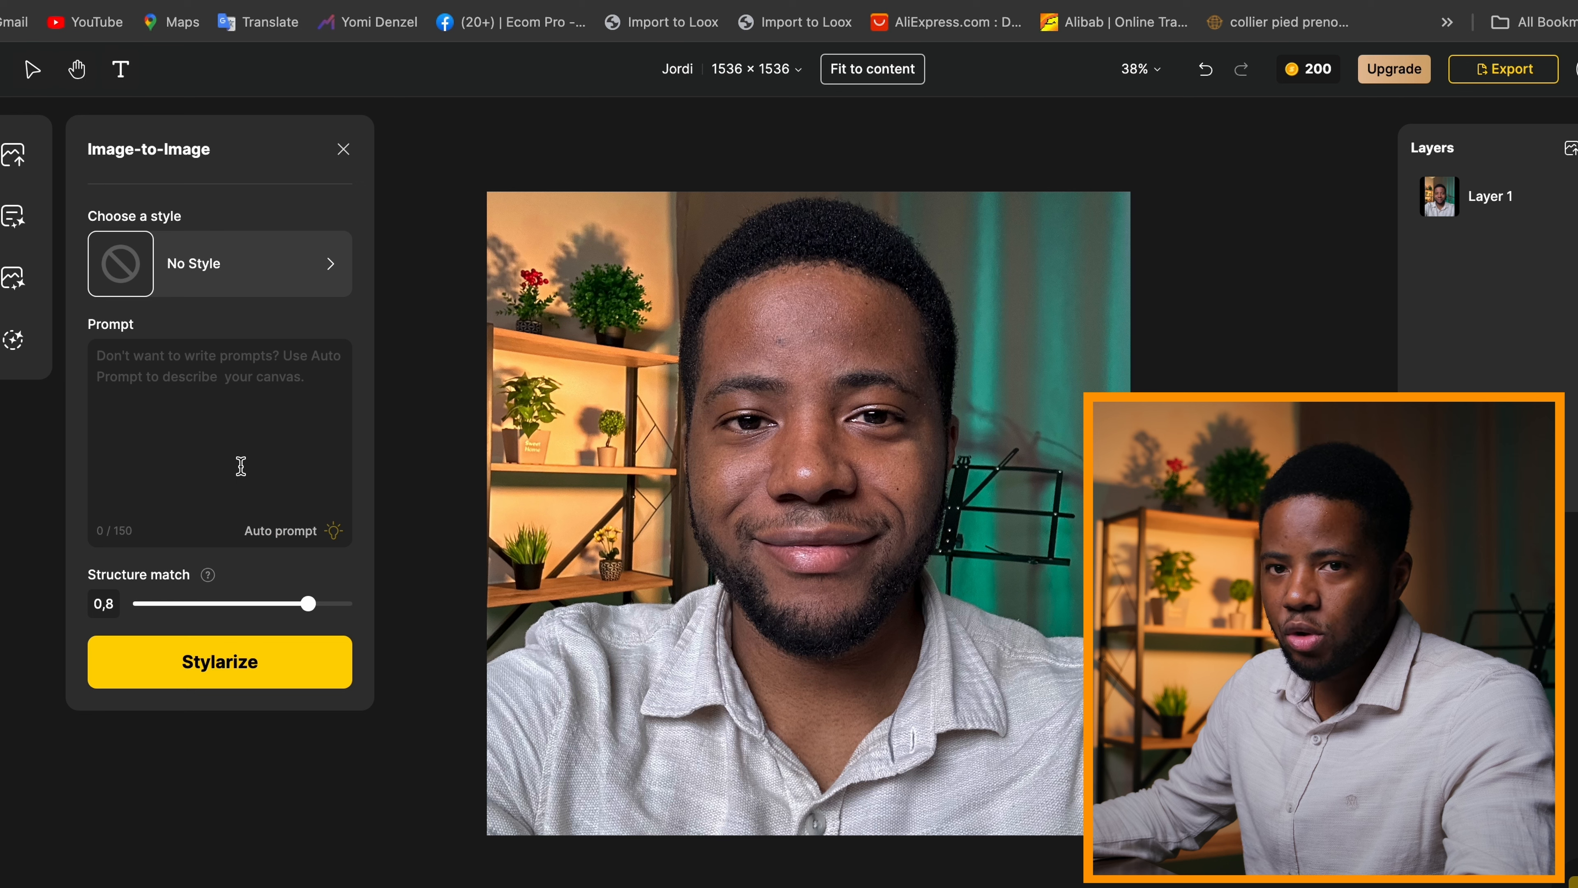
{"action": "left_click", "coordinate": [276, 534]}
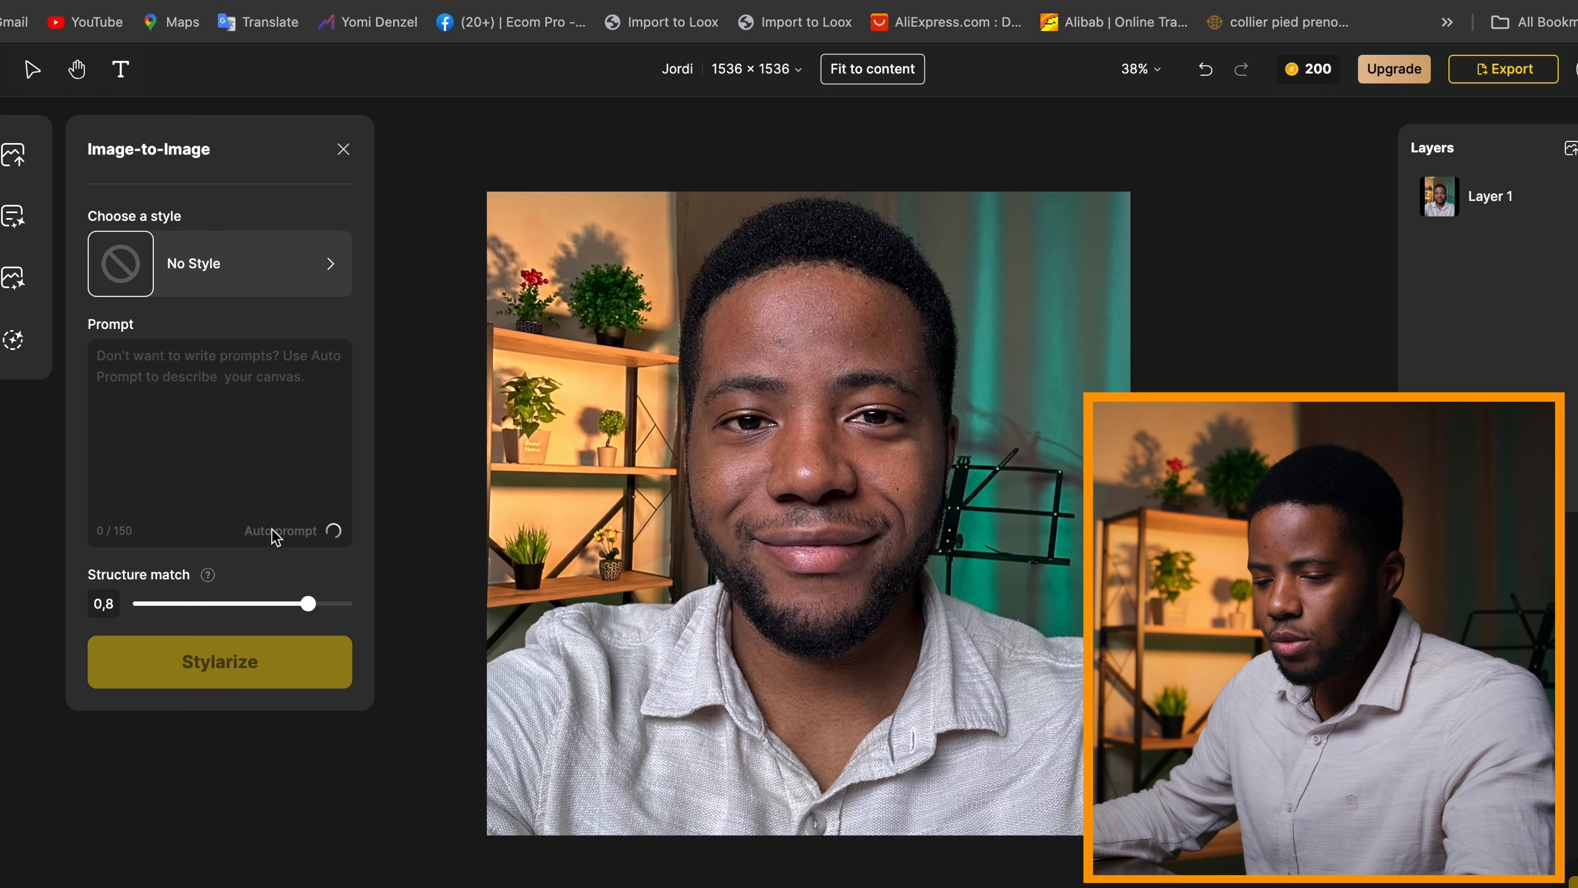
{"action": "scroll", "coordinate": [246, 460], "scroll_direction": "down", "scroll_amount": 2}
{"action": "scroll", "coordinate": [205, 427], "scroll_direction": "up", "scroll_amount": 2}
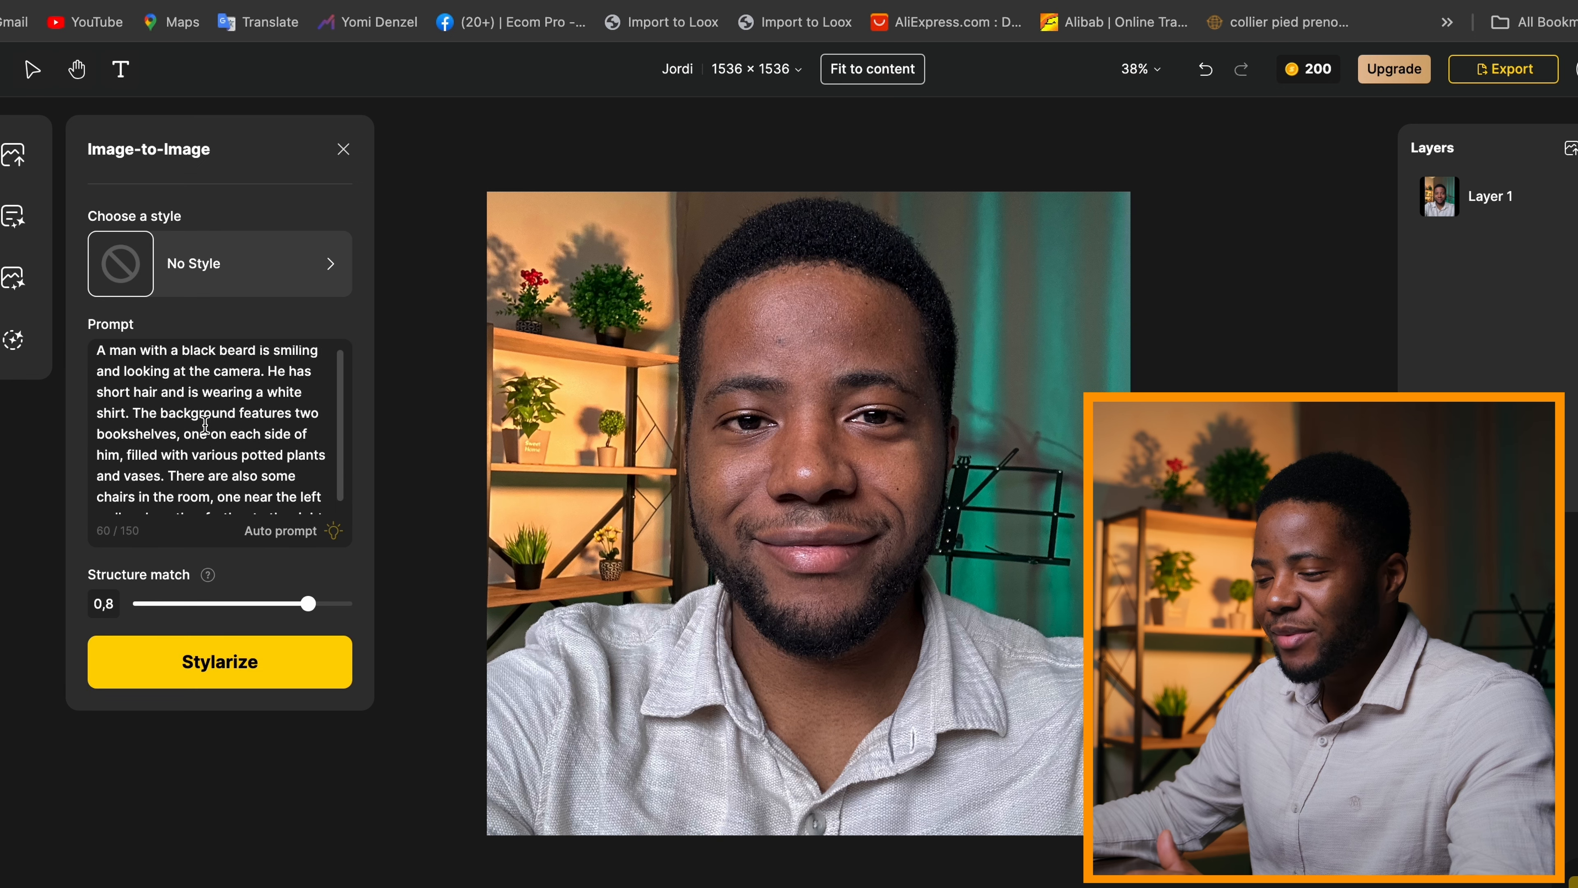
Step: Choose the Innocent Cutie style for the Image-to-Image conversion
{"action": "left_click", "coordinate": [260, 291]}
{"action": "scroll", "coordinate": [180, 271], "scroll_direction": "down", "scroll_amount": 3}
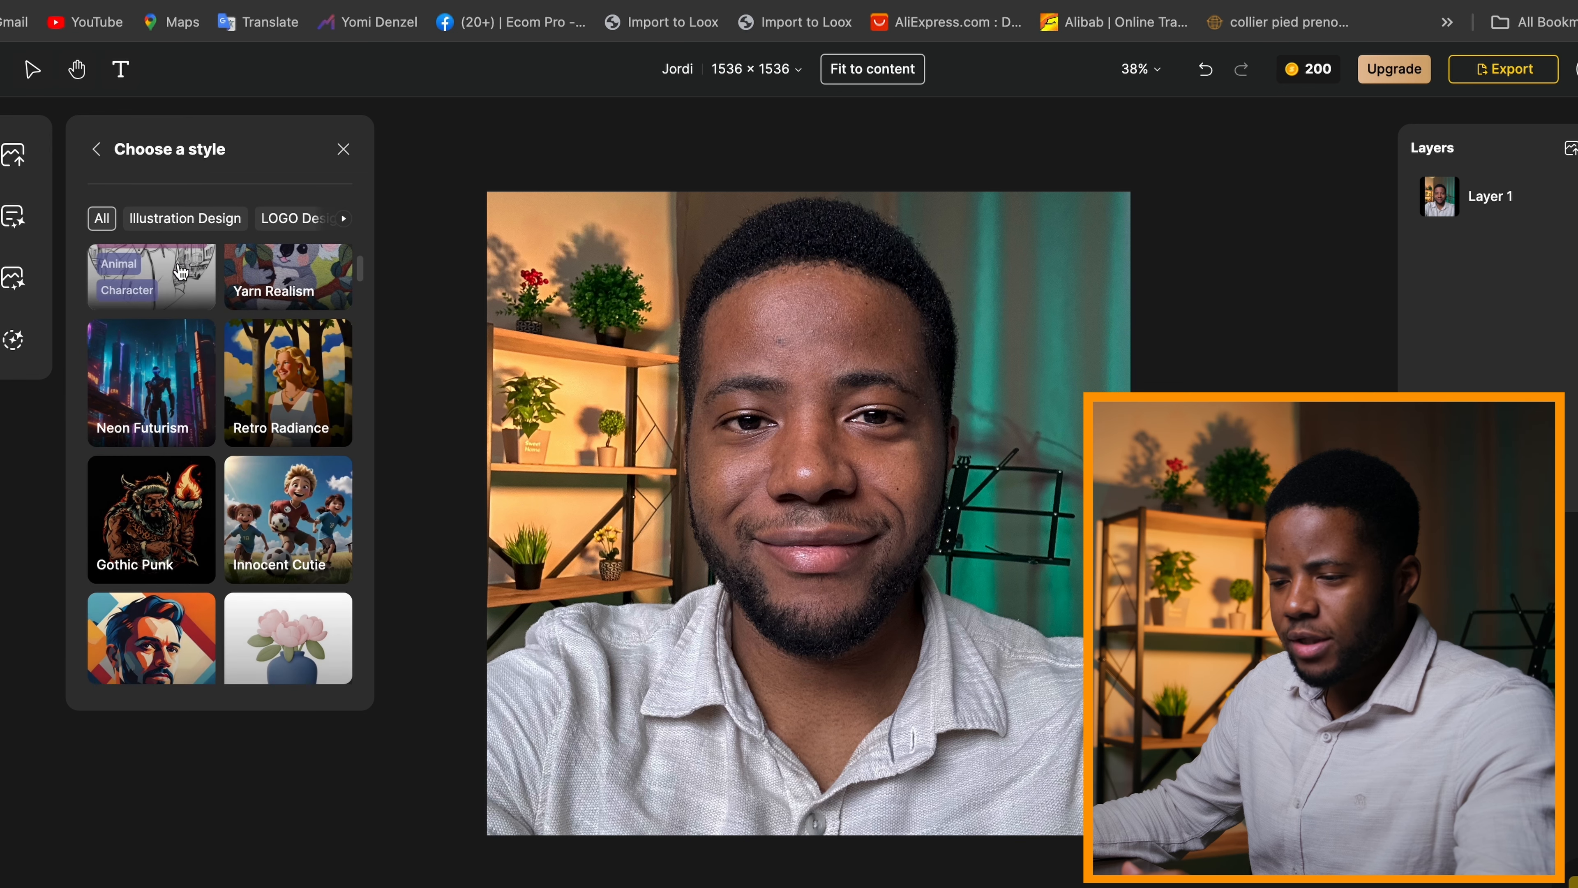
{"action": "scroll", "coordinate": [180, 271], "scroll_direction": "down", "scroll_amount": 2}
{"action": "left_click", "coordinate": [289, 398]}
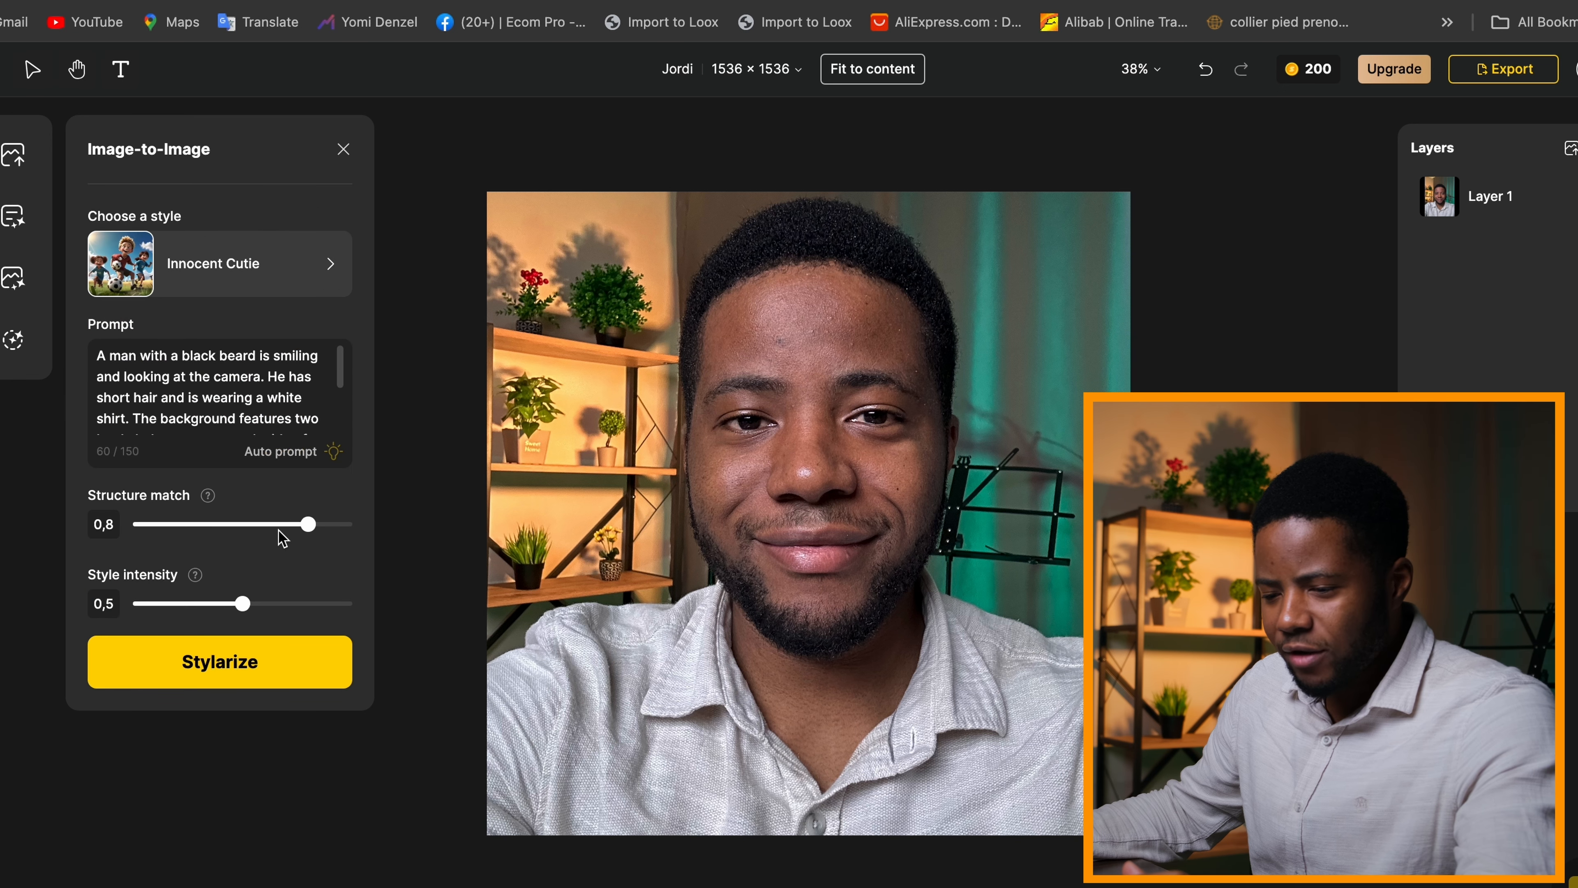
Step: Set the structure match to 0.9 and the style intensity to 0.6, and generate the stylized portraits
{"action": "mouse_move", "coordinate": [307, 524]}
{"action": "left_mouse_down"}
{"action": "mouse_move", "coordinate": [273, 523]}
{"action": "mouse_move", "coordinate": [330, 524]}
{"action": "left_mouse_up"}
{"action": "left_click_drag", "start_coordinate": [244, 604], "coordinate": [265, 603]}
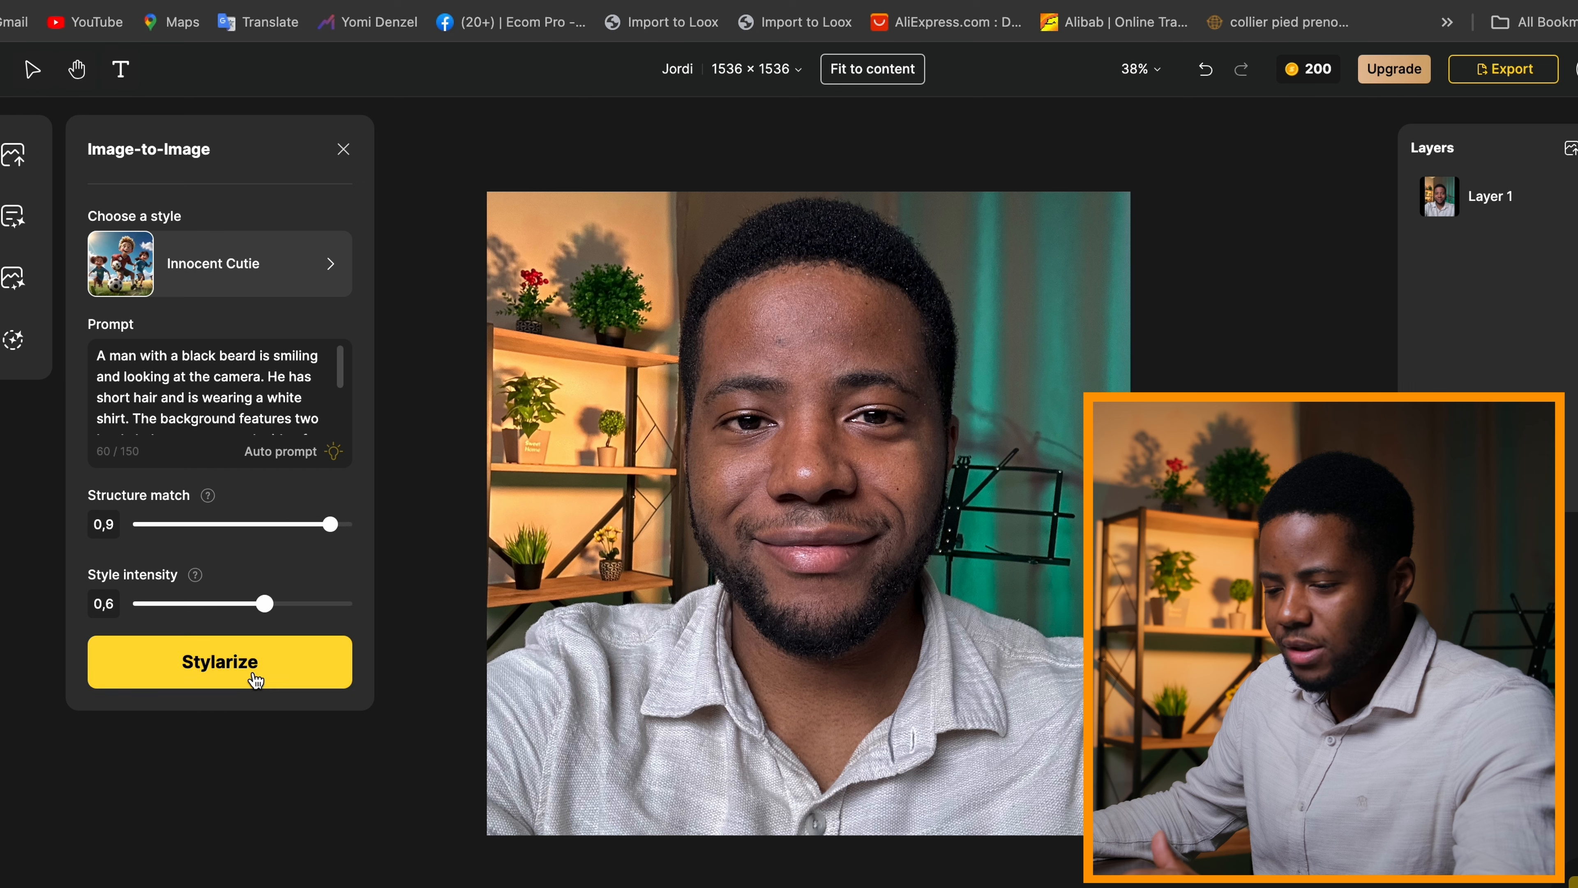
{"action": "left_click", "coordinate": [255, 679]}
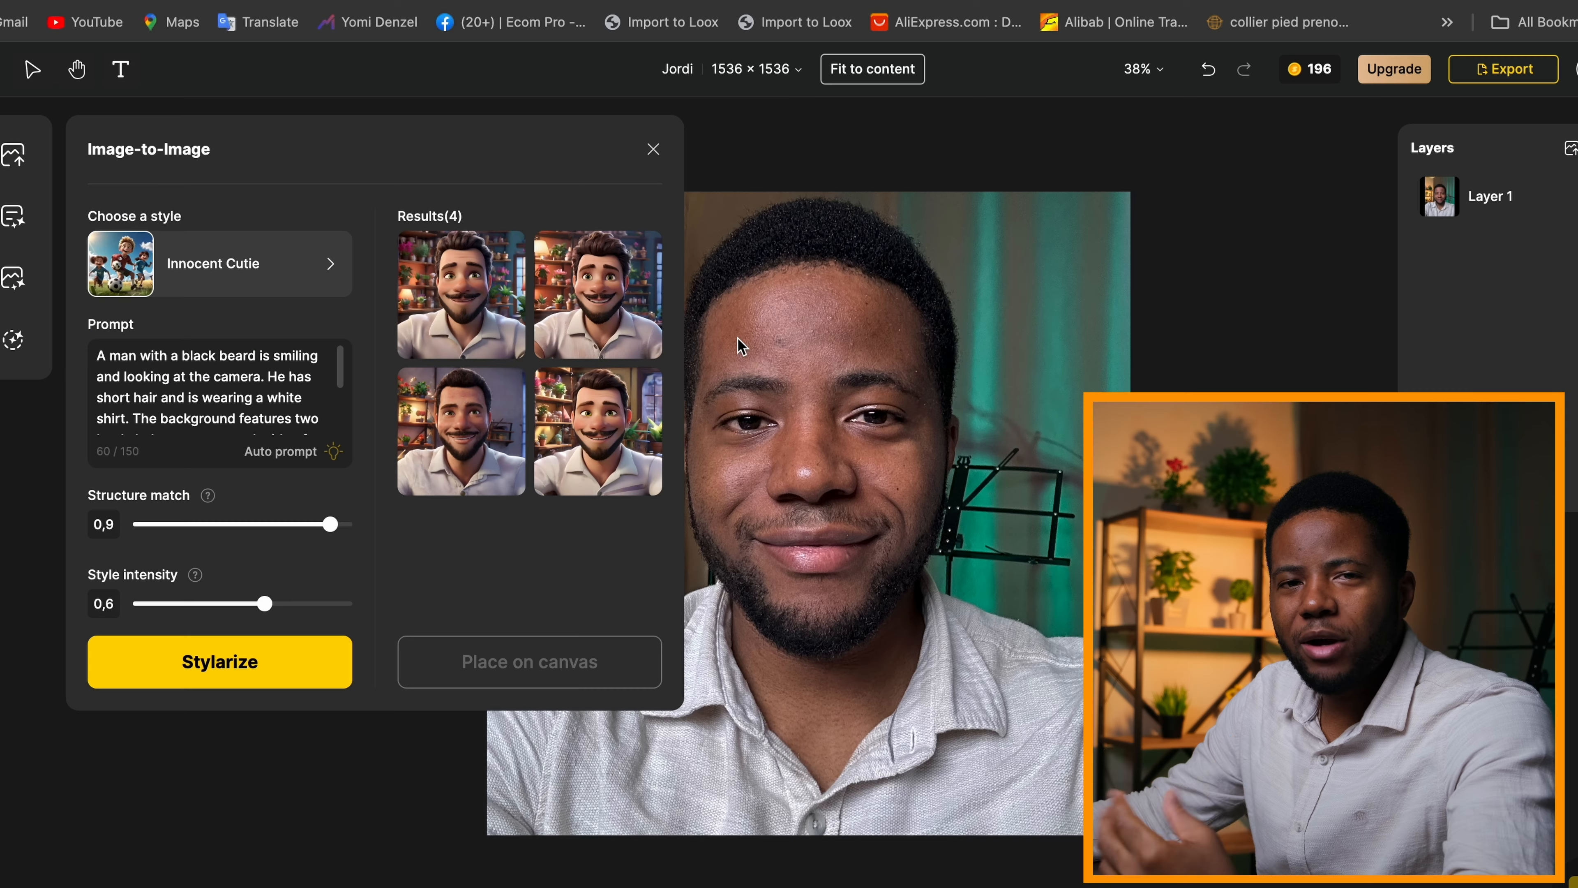
Step: Preview the generated portraits and place the first one in the second row on the canvas
{"action": "mouse_move", "coordinate": [642, 401]}
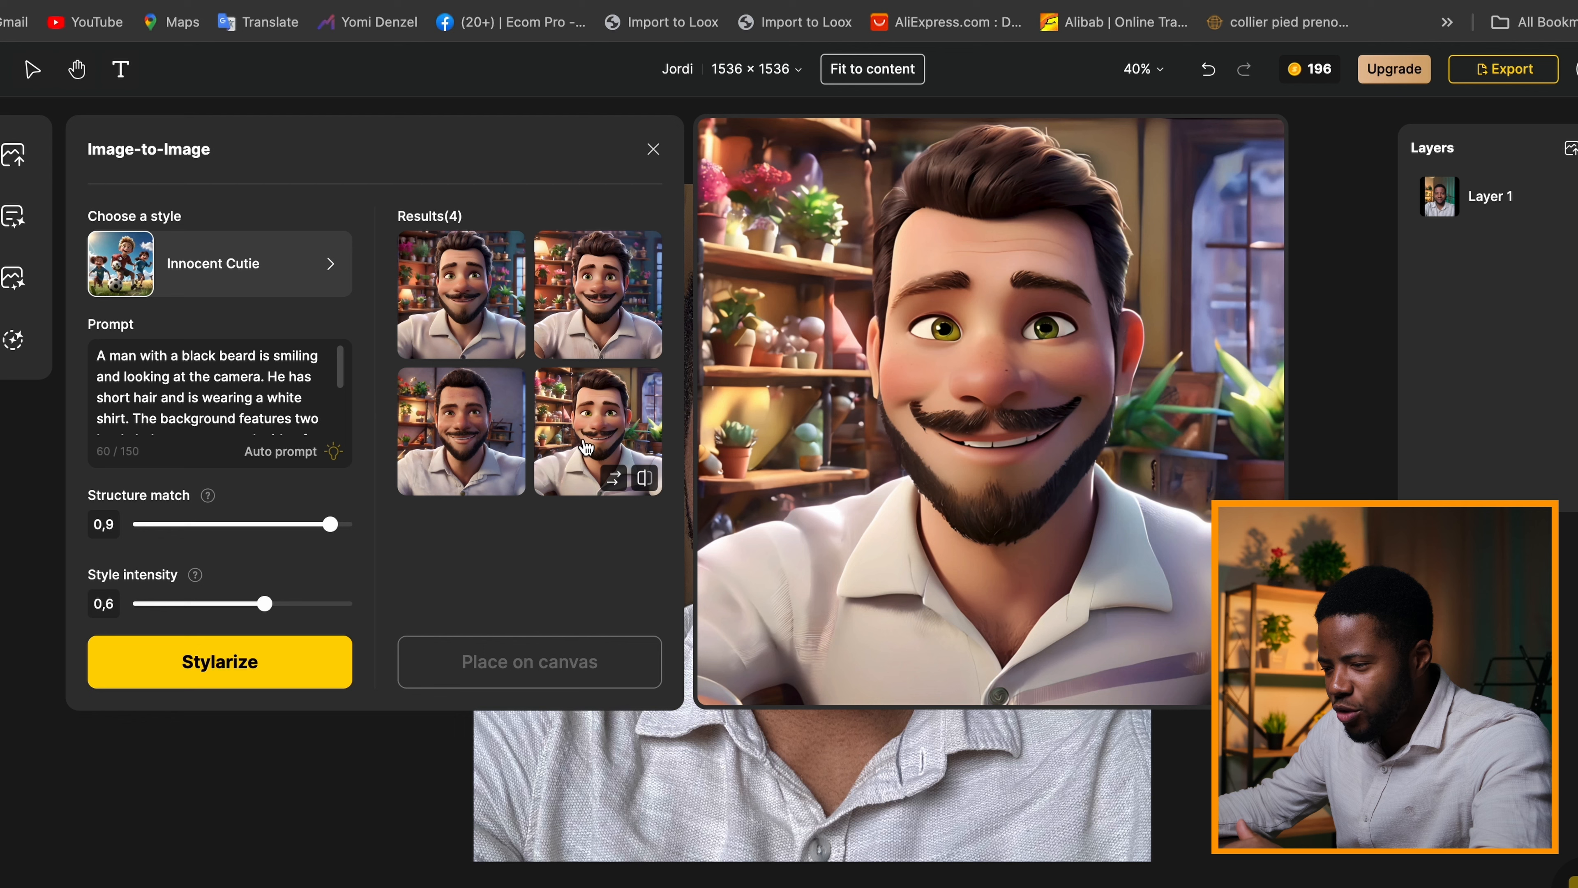
{"action": "mouse_move", "coordinate": [475, 438]}
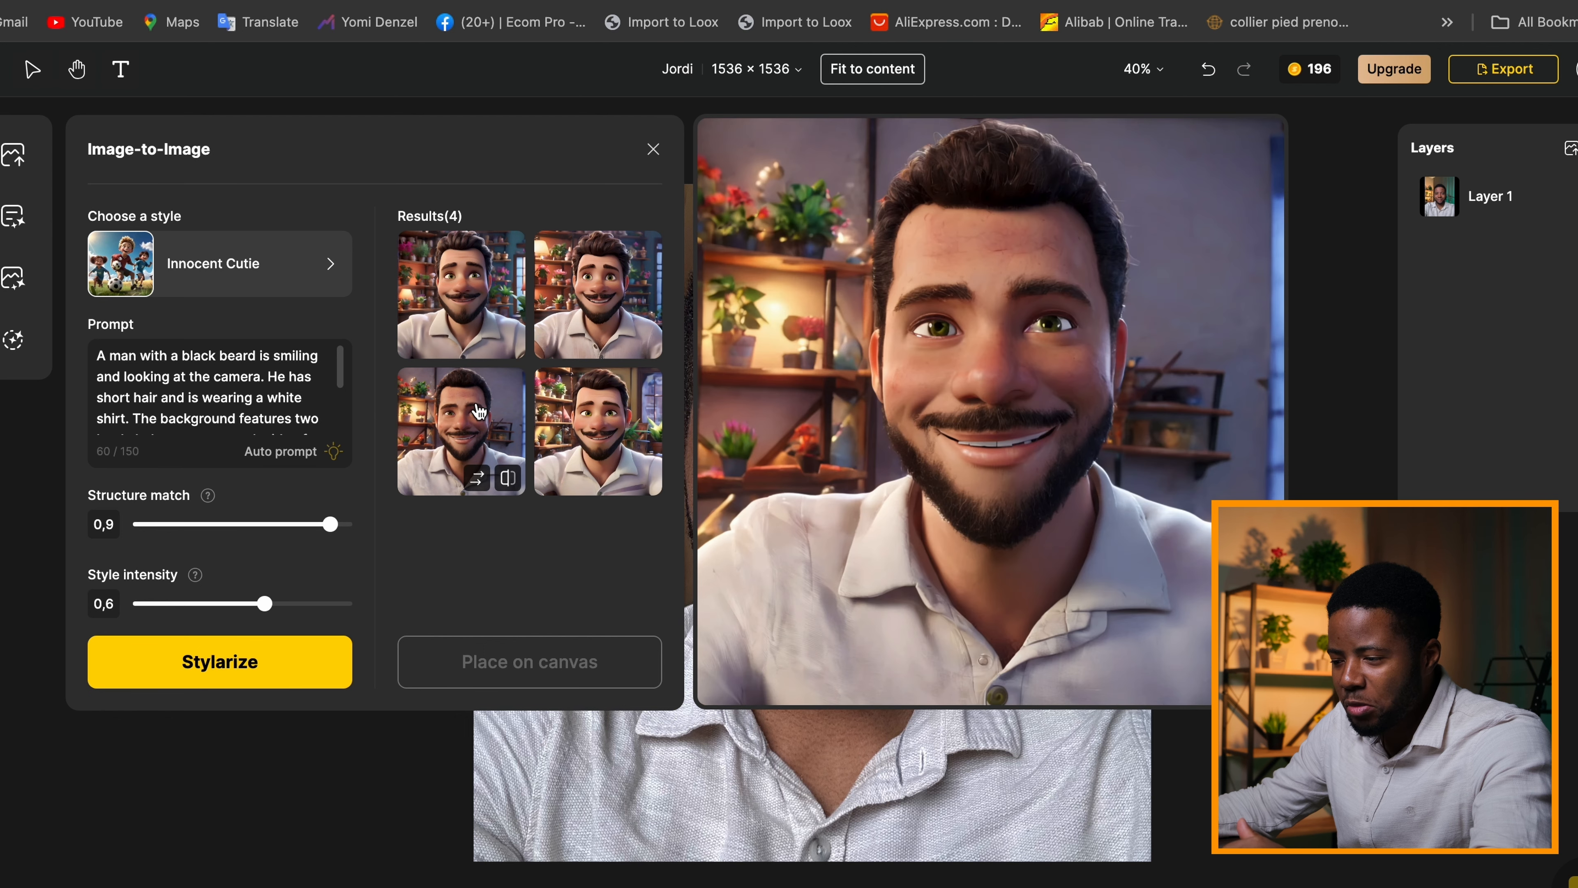
{"action": "left_click", "coordinate": [482, 441]}
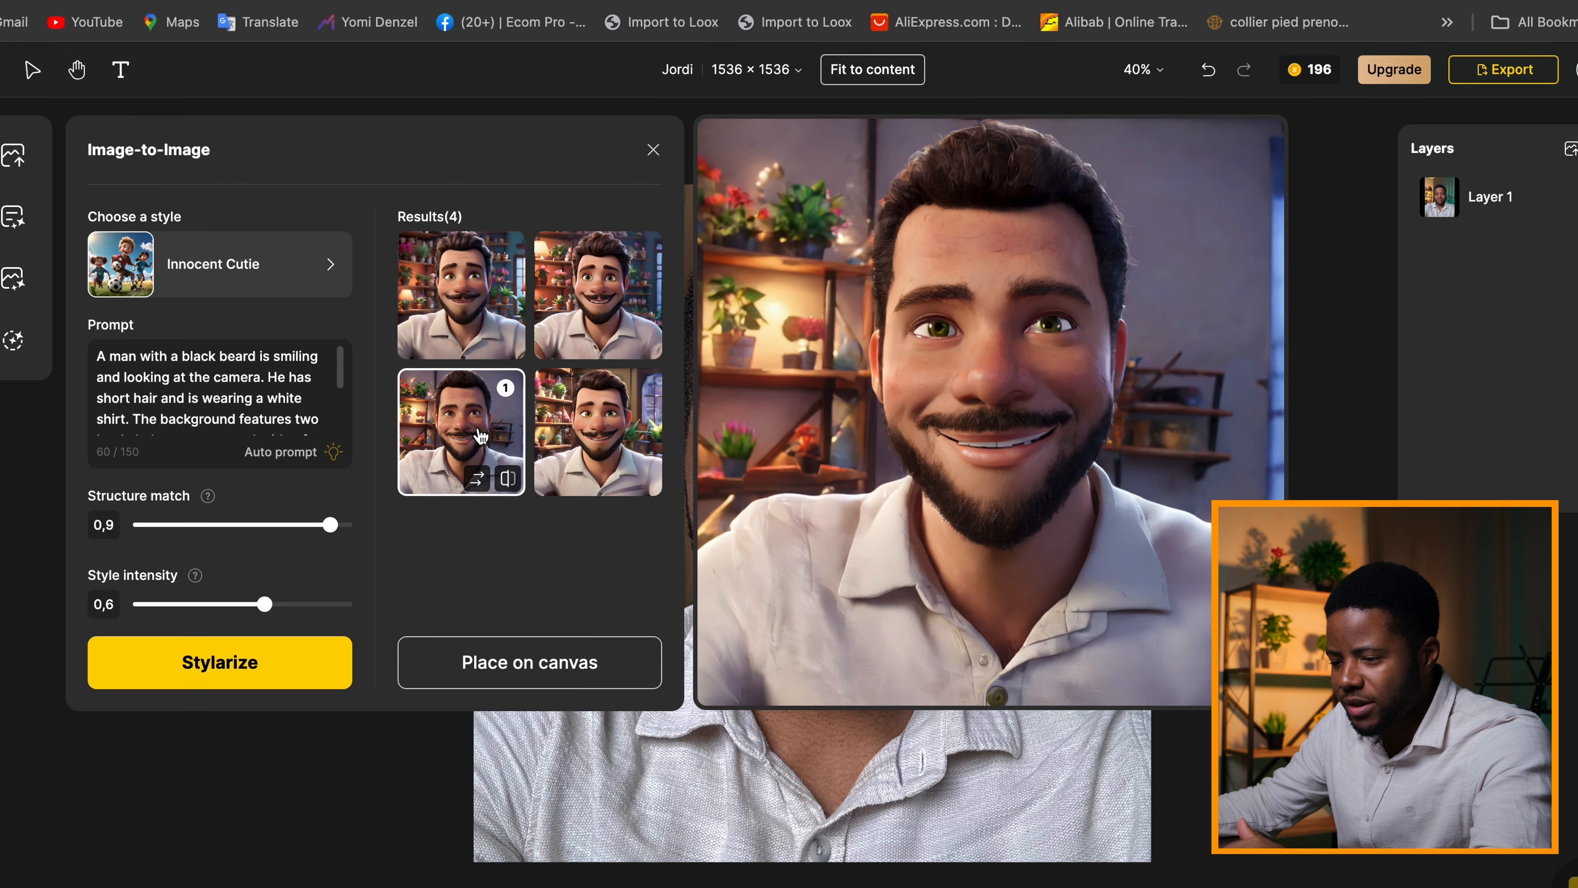
{"action": "left_click", "coordinate": [566, 665]}
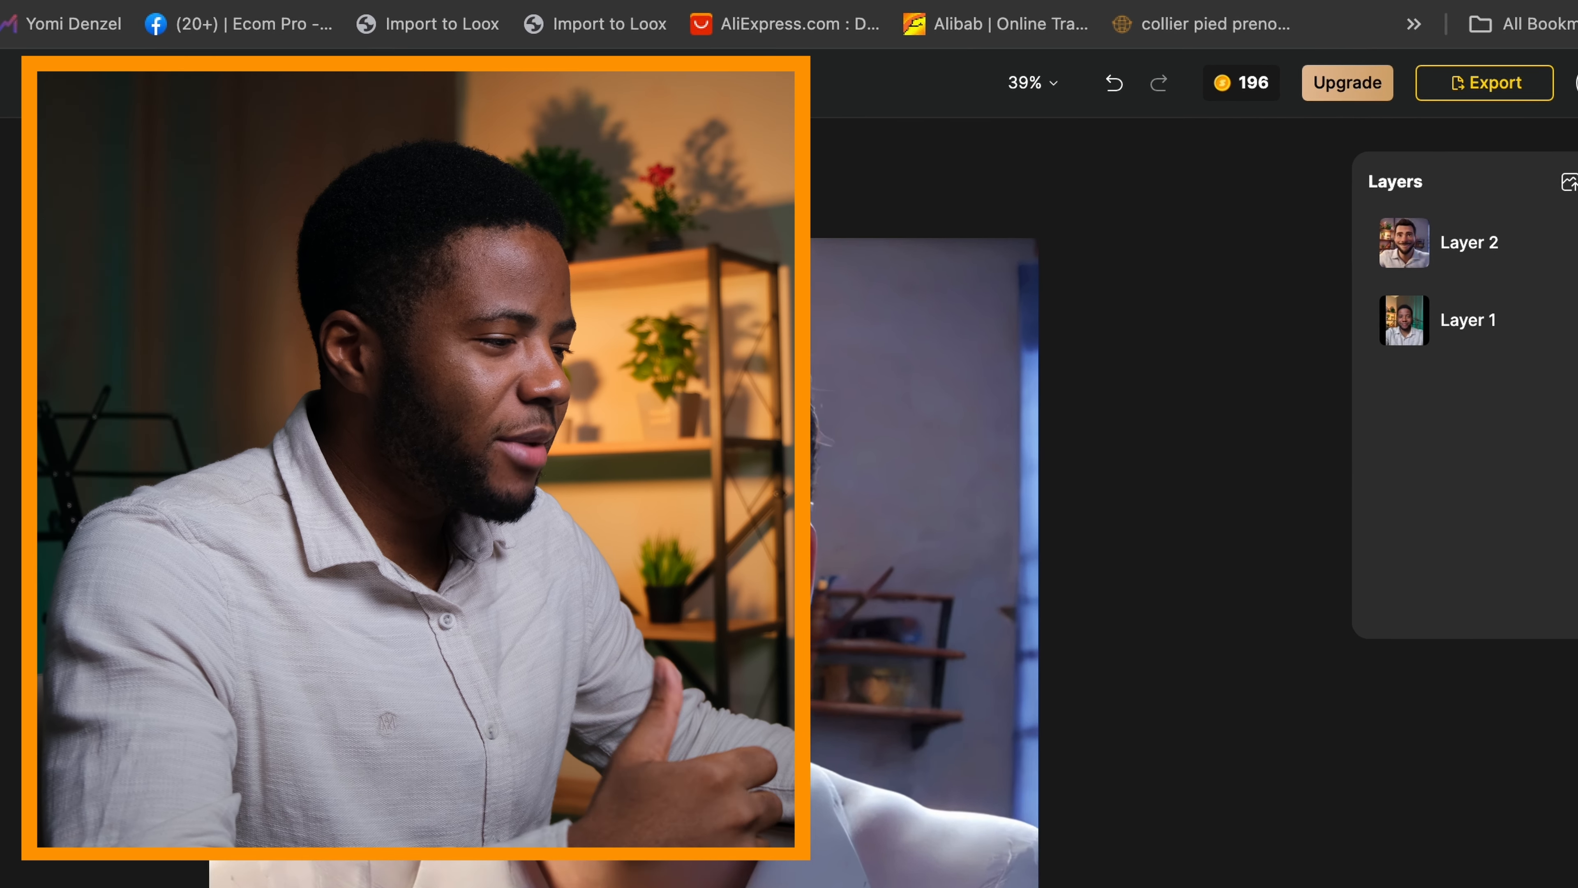
Step: Export the canvas as a PNG upscaled to Size × 2 (3072 × 3072) and download it
{"action": "left_click", "coordinate": [1429, 101]}
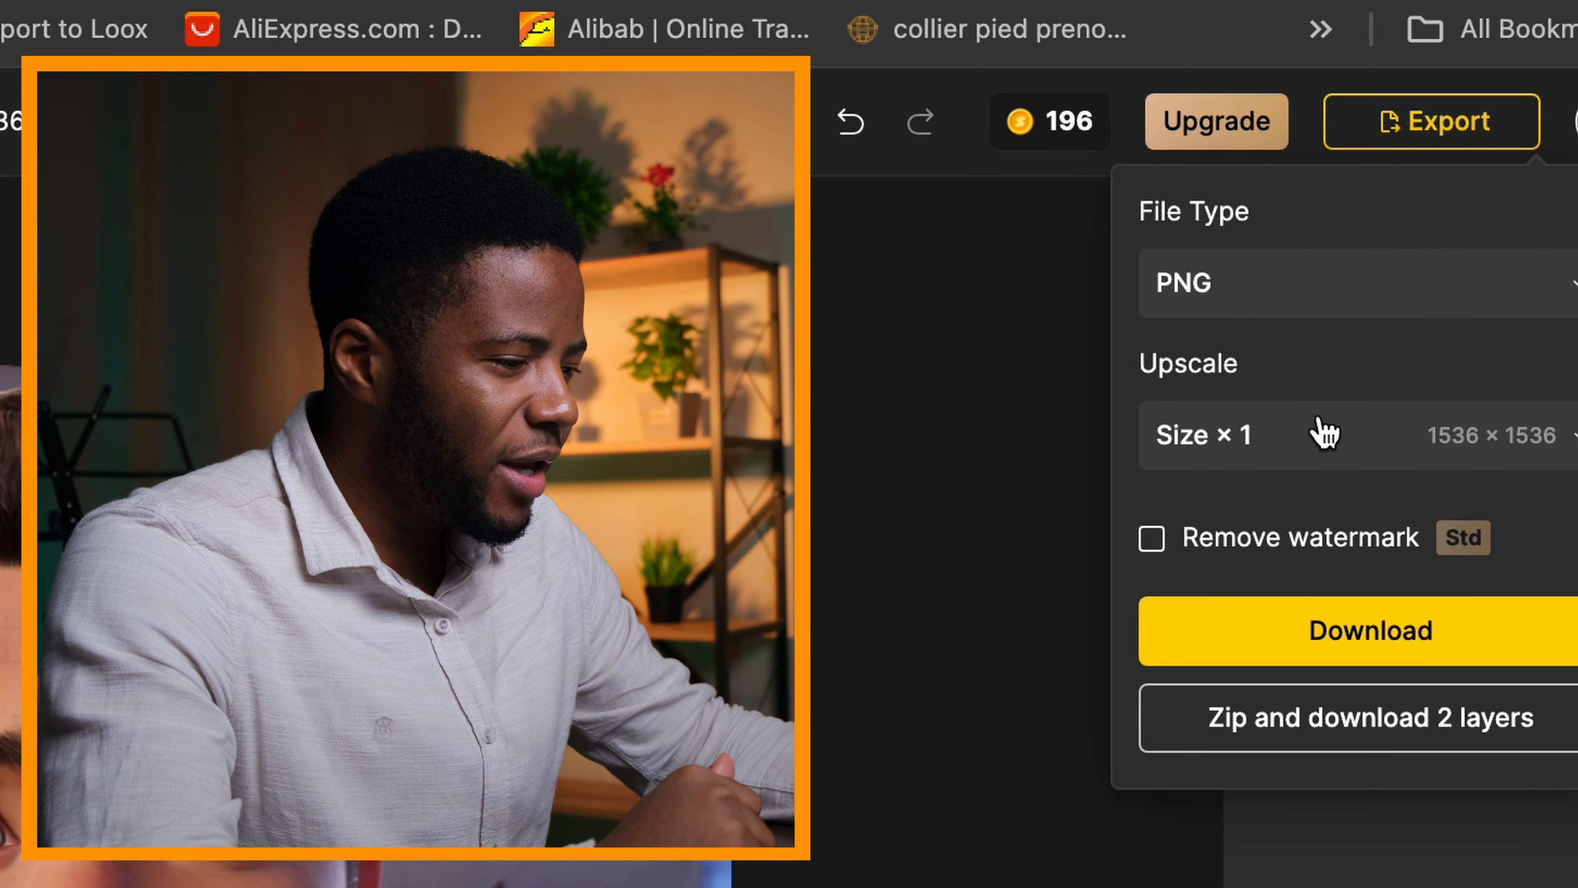
{"action": "left_click", "coordinate": [1300, 441]}
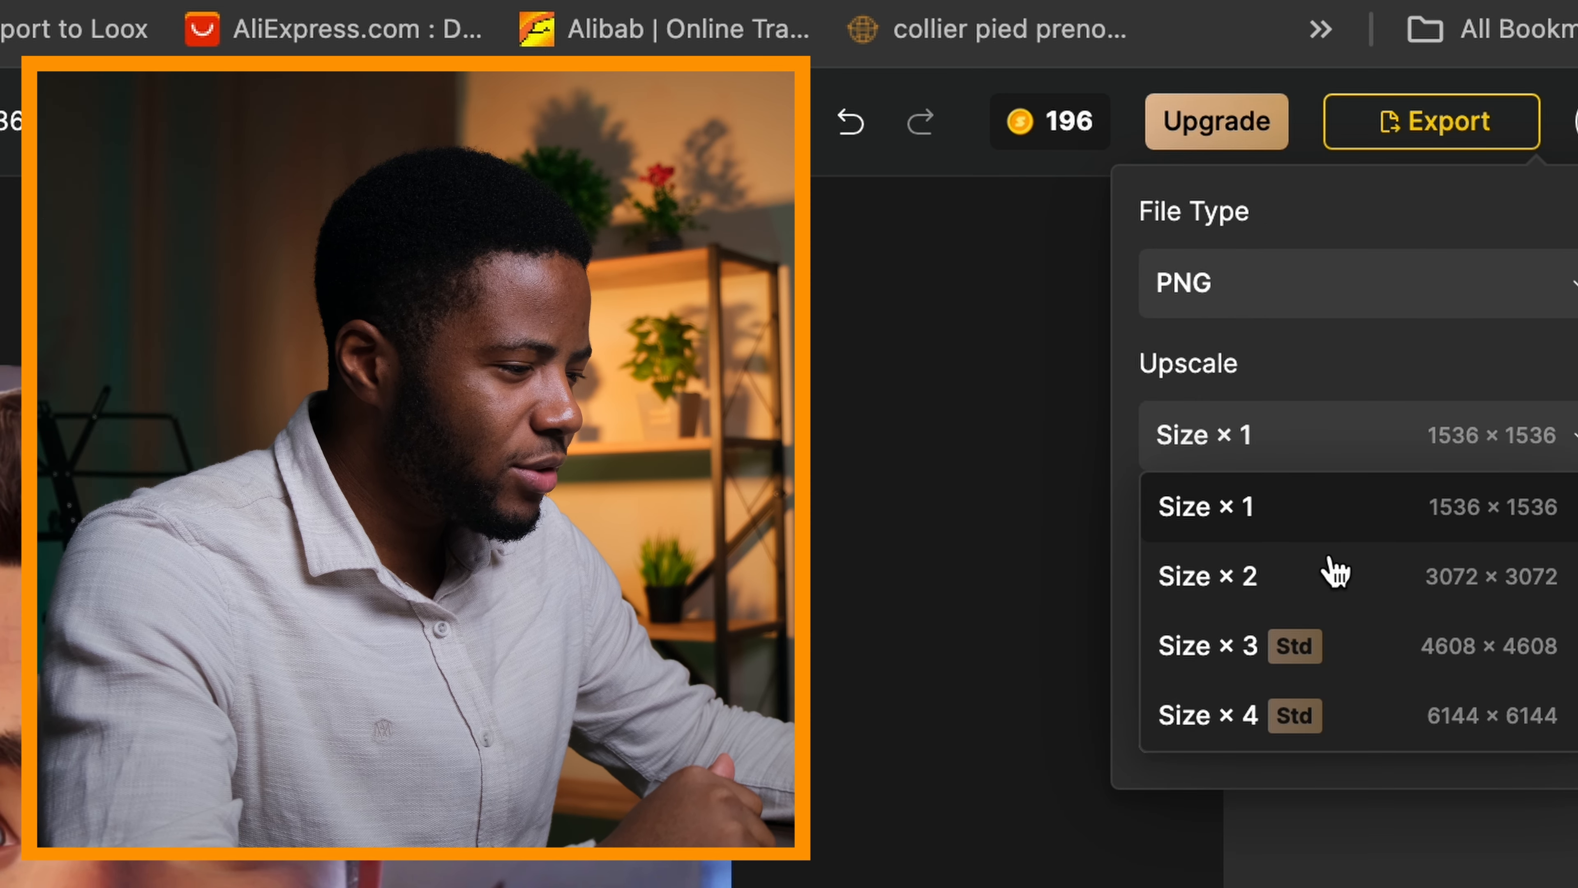
{"action": "left_click", "coordinate": [1336, 600]}
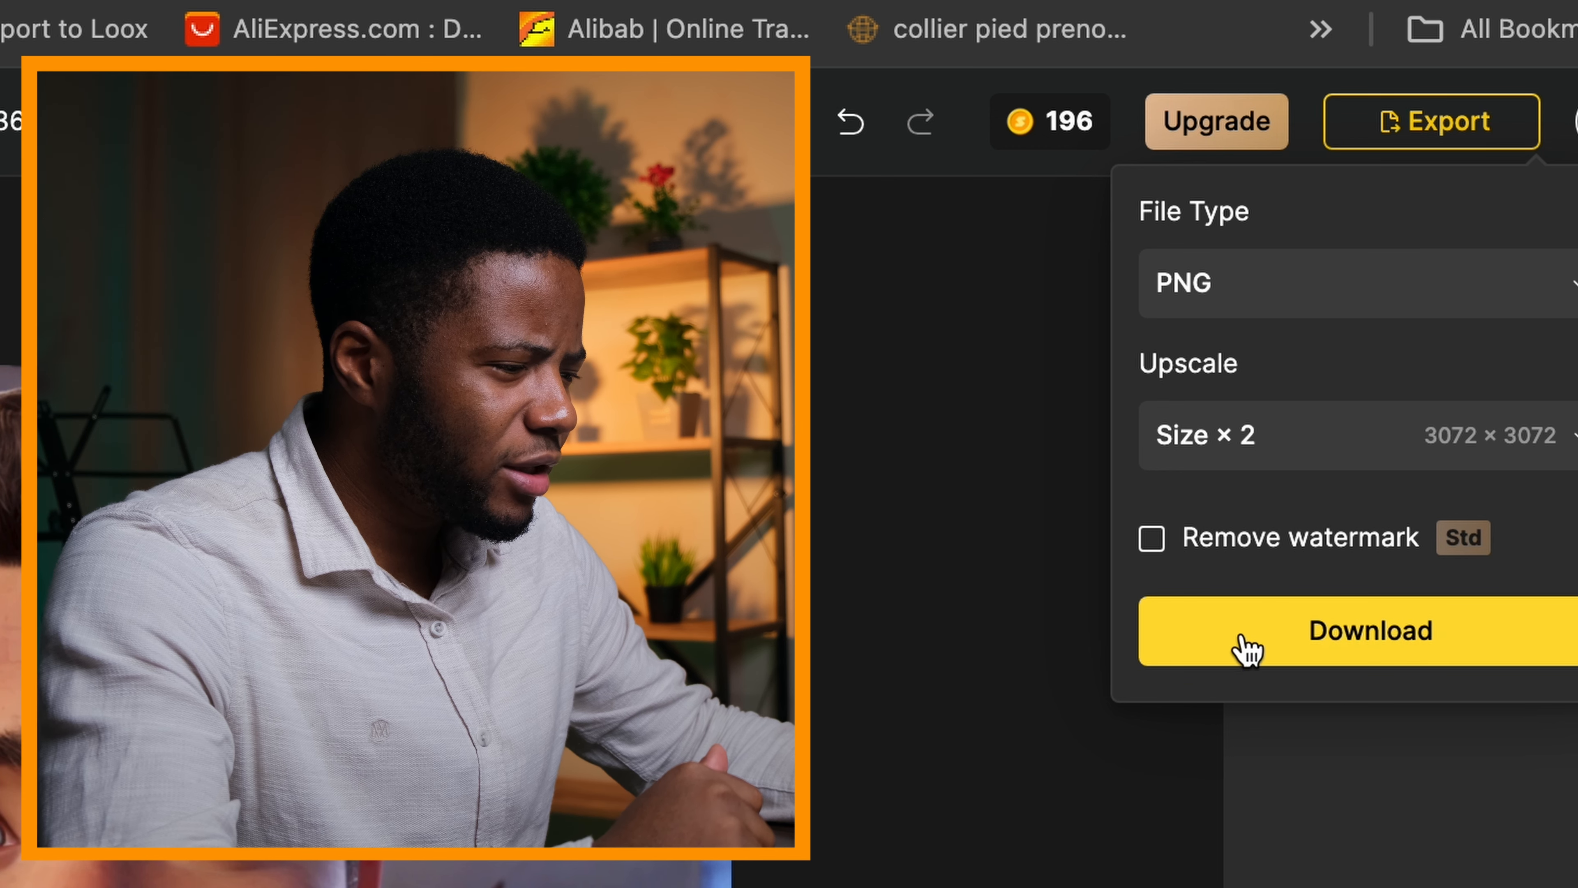
{"action": "left_click", "coordinate": [1268, 645]}
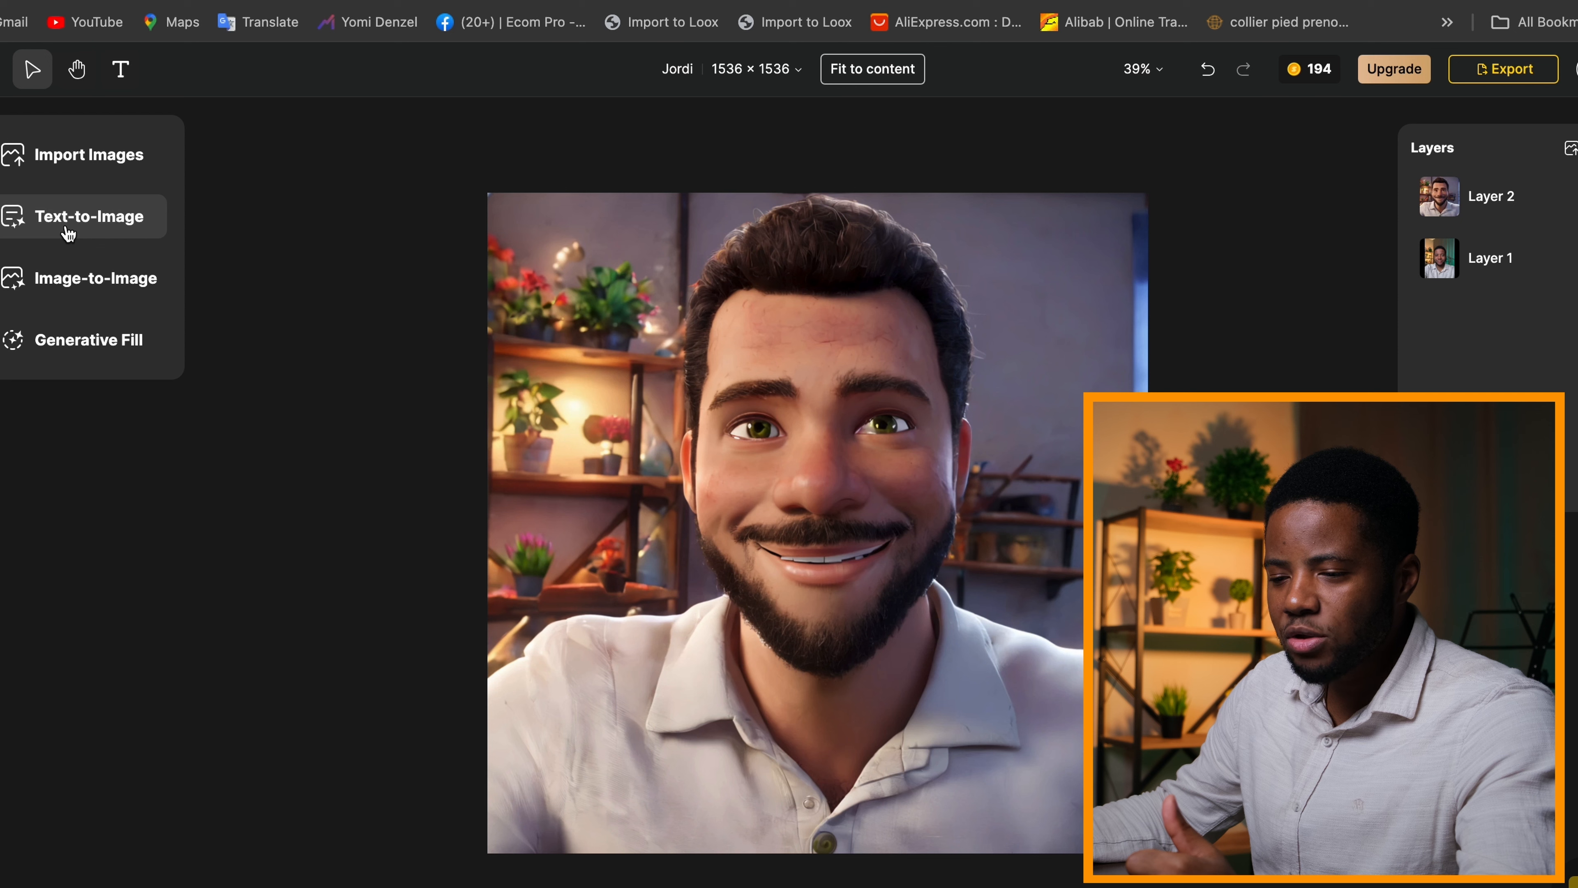
Step: Change the start of the Image-to-Image prompt to "A black man", generate new portraits and compare them with the earlier ones
{"action": "left_click", "coordinate": [98, 302]}
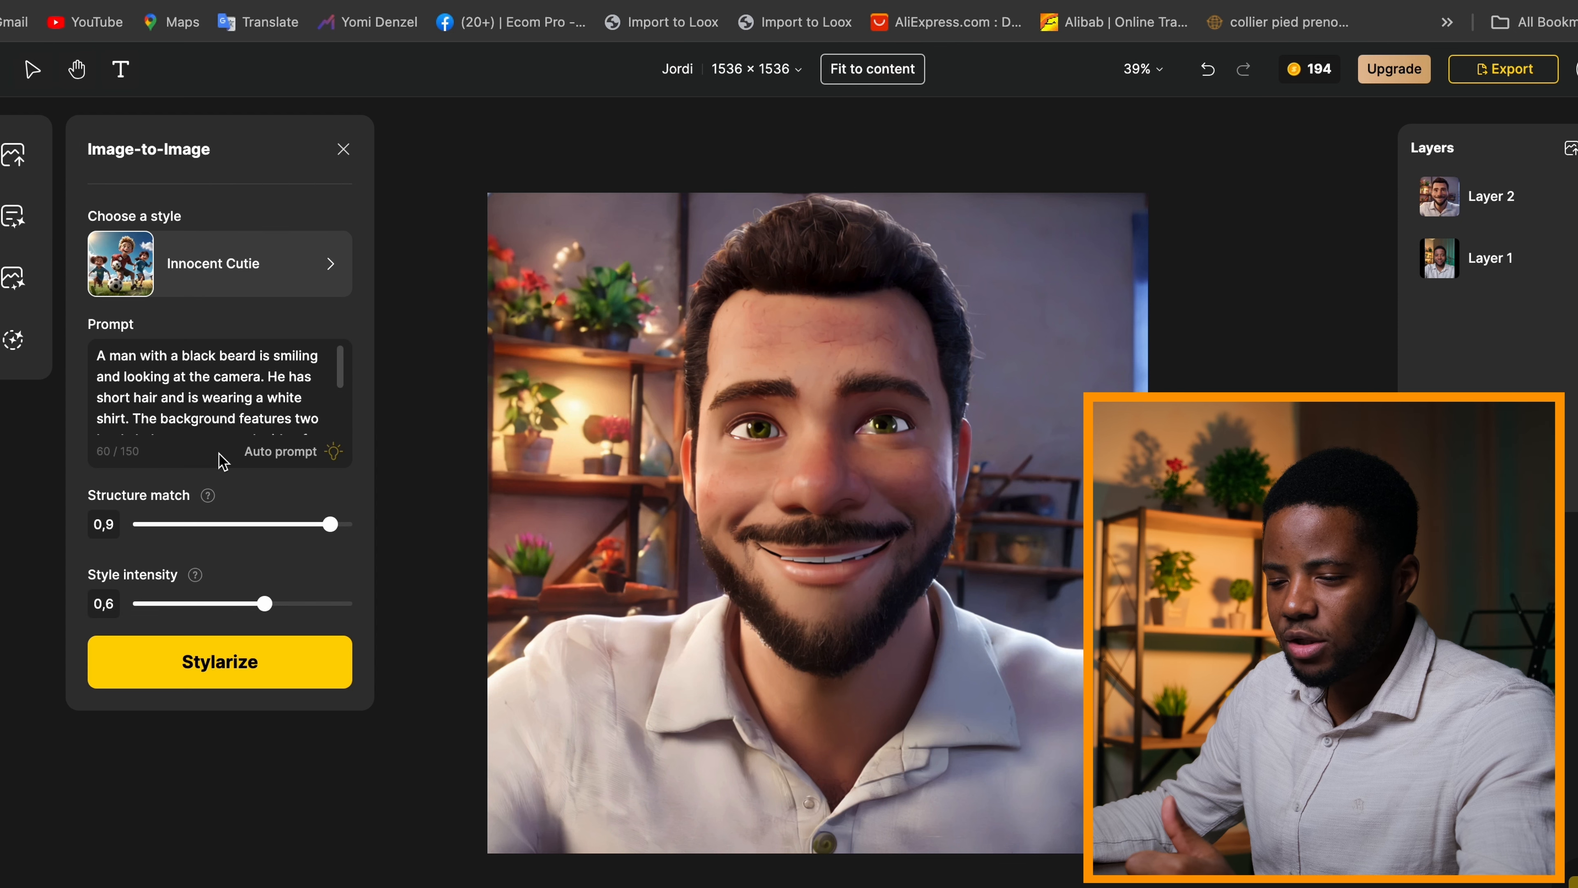
{"action": "scroll", "coordinate": [187, 398], "scroll_direction": "down", "scroll_amount": 5}
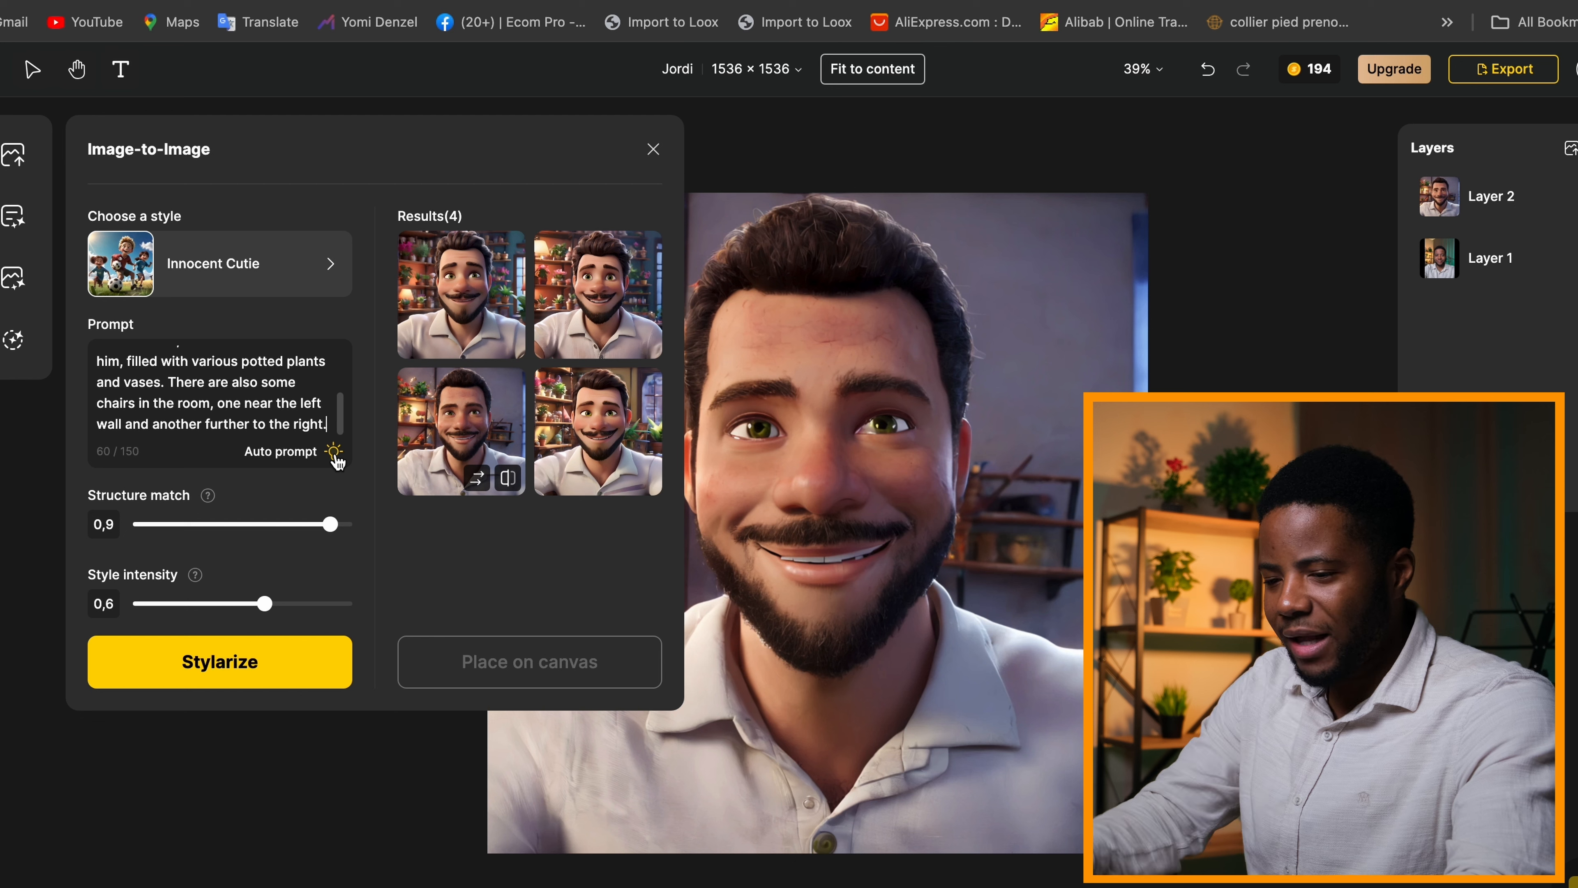
{"action": "scroll", "coordinate": [173, 377], "scroll_direction": "up", "scroll_amount": 5}
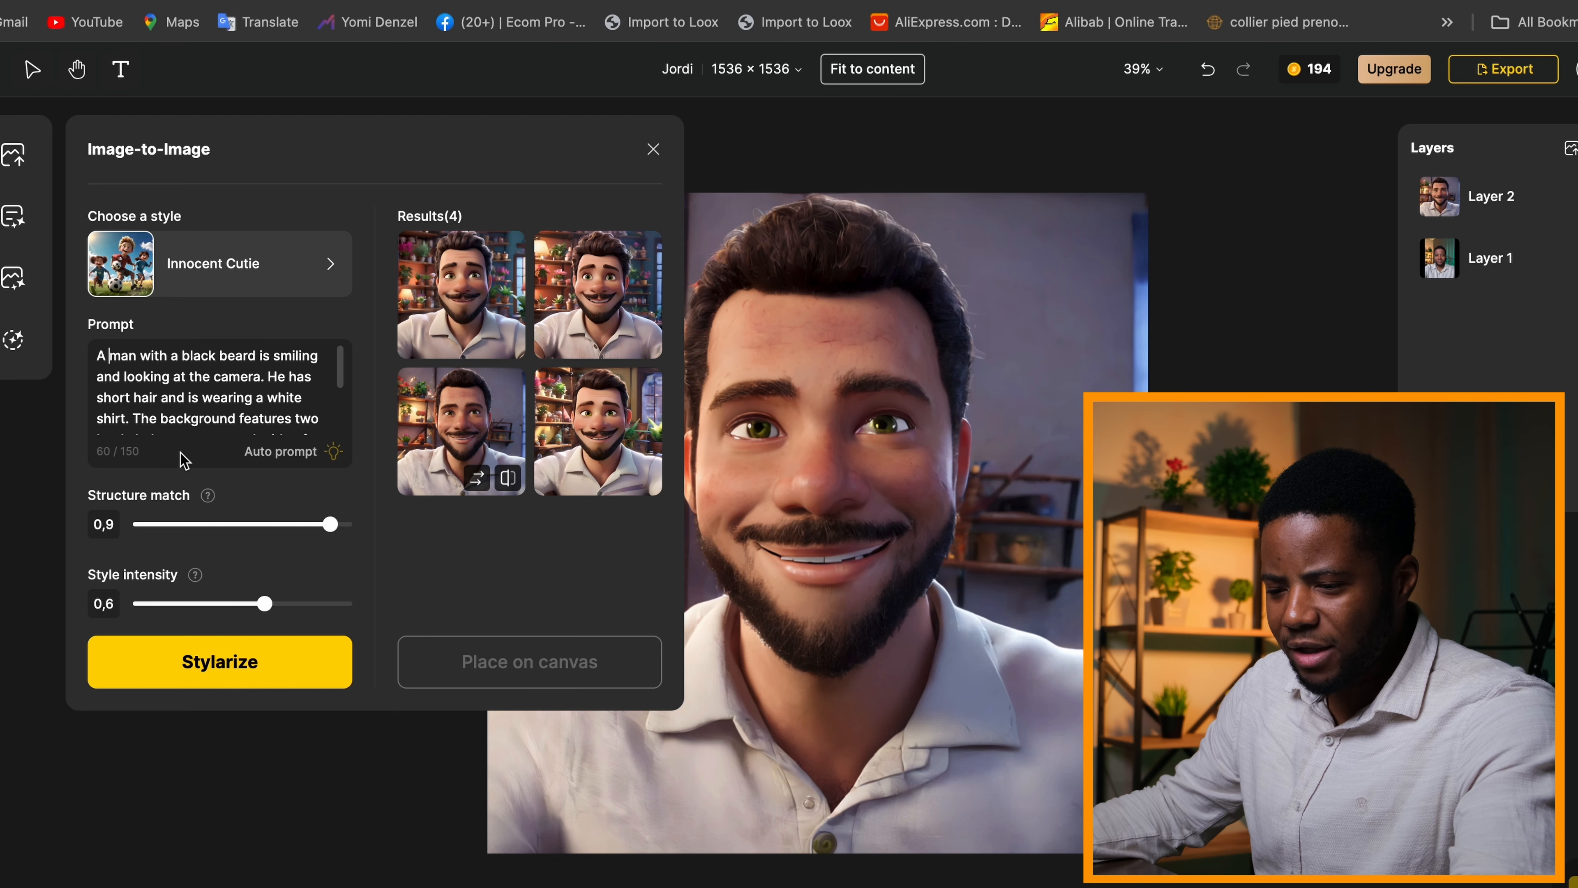
{"action": "left_click", "coordinate": [106, 355]}
{"action": "type", "text": "black"}
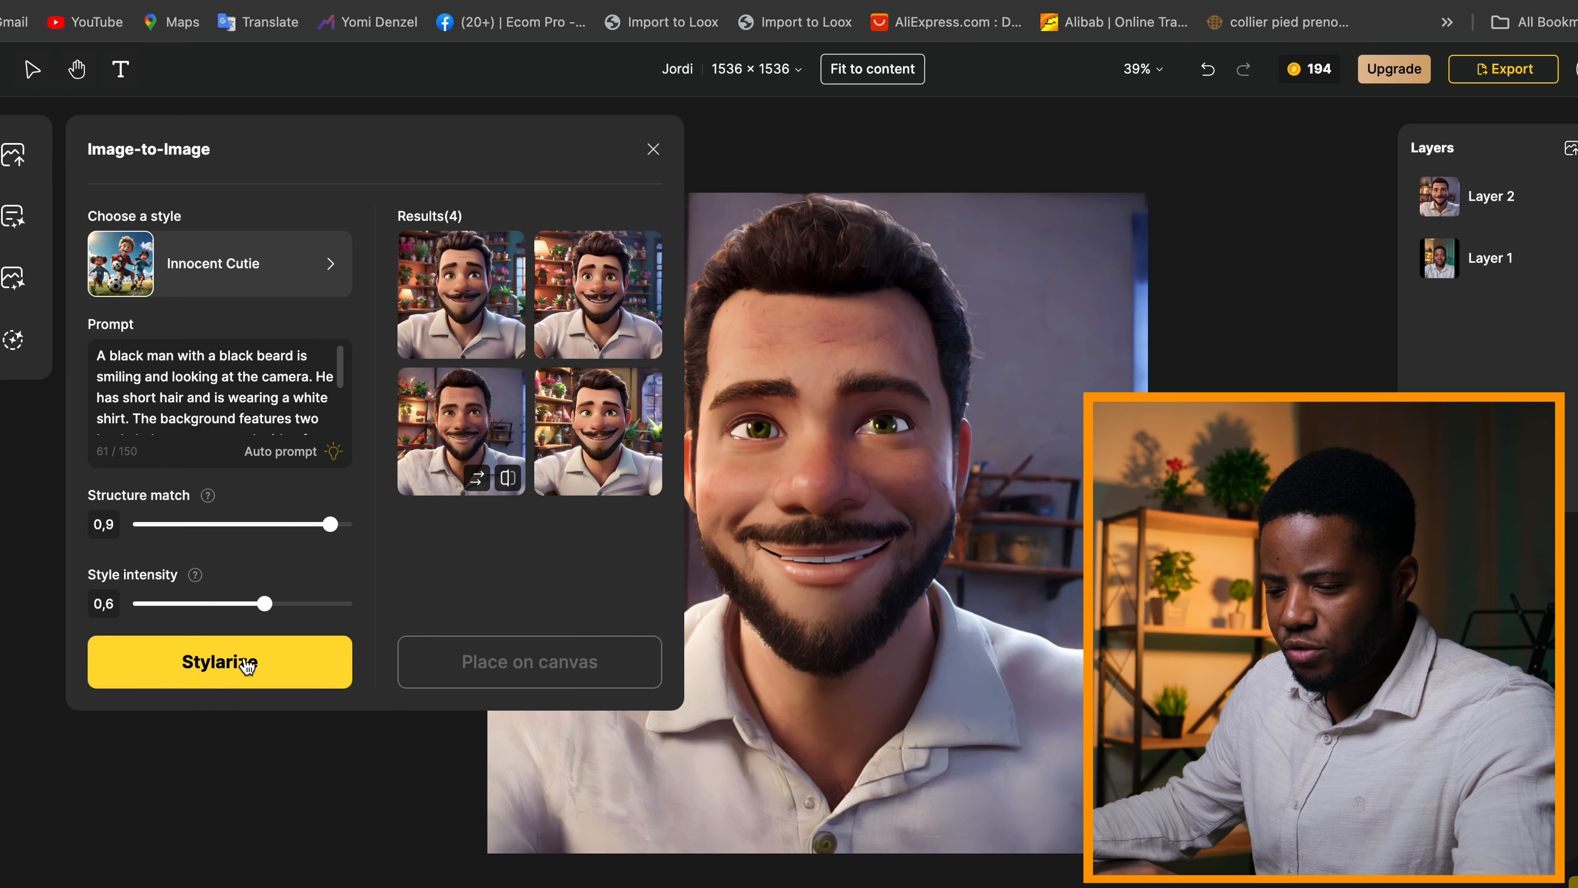
{"action": "left_click", "coordinate": [249, 663]}
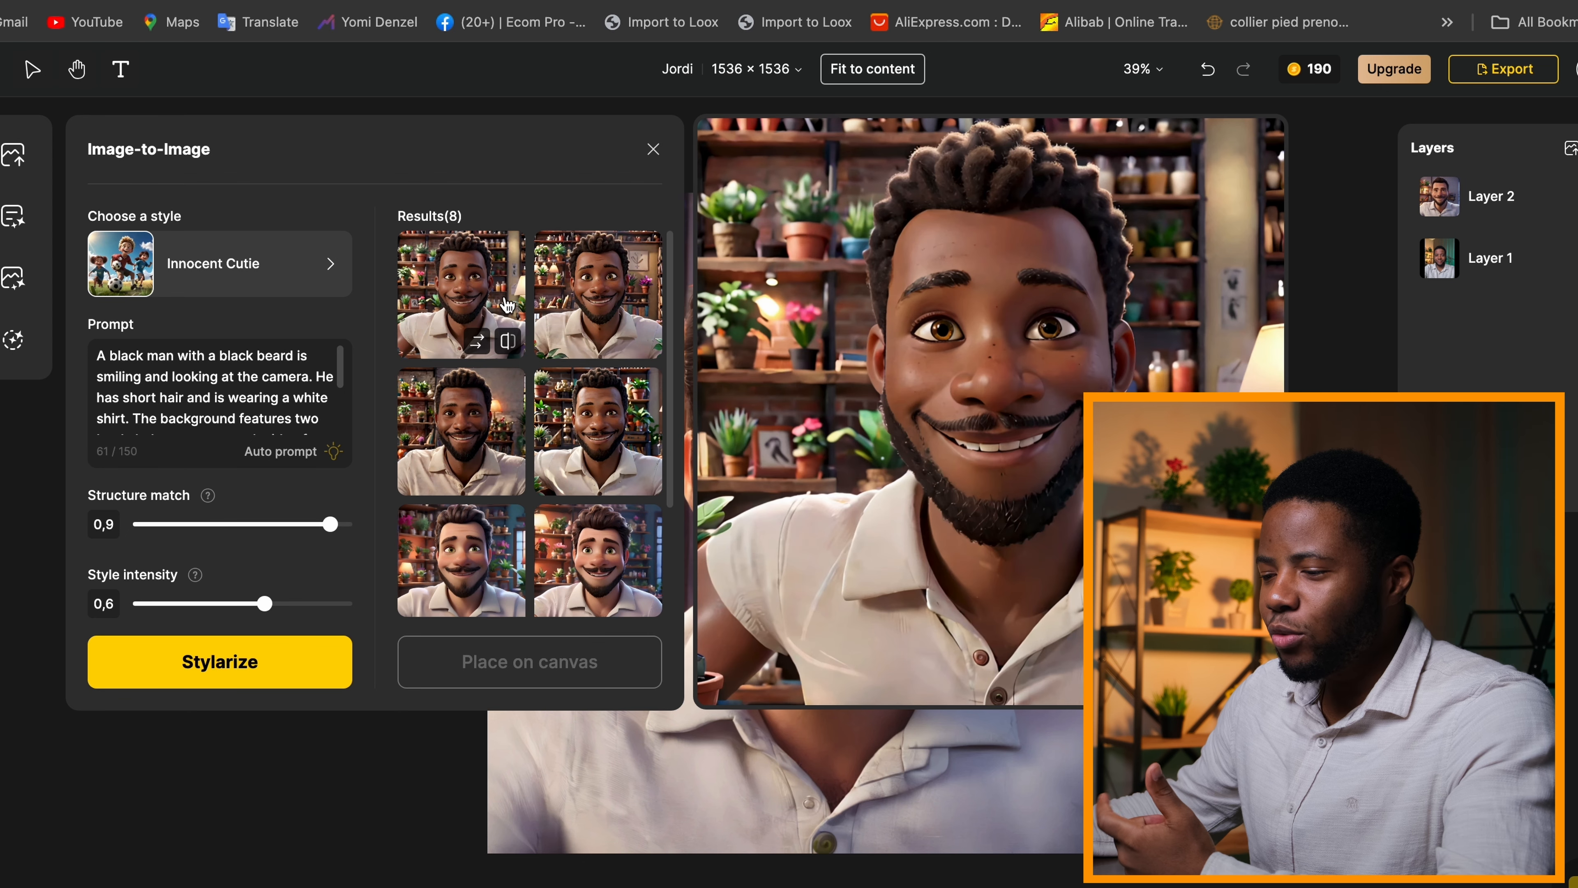
{"action": "scroll", "coordinate": [463, 547], "scroll_direction": "down", "scroll_amount": 3}
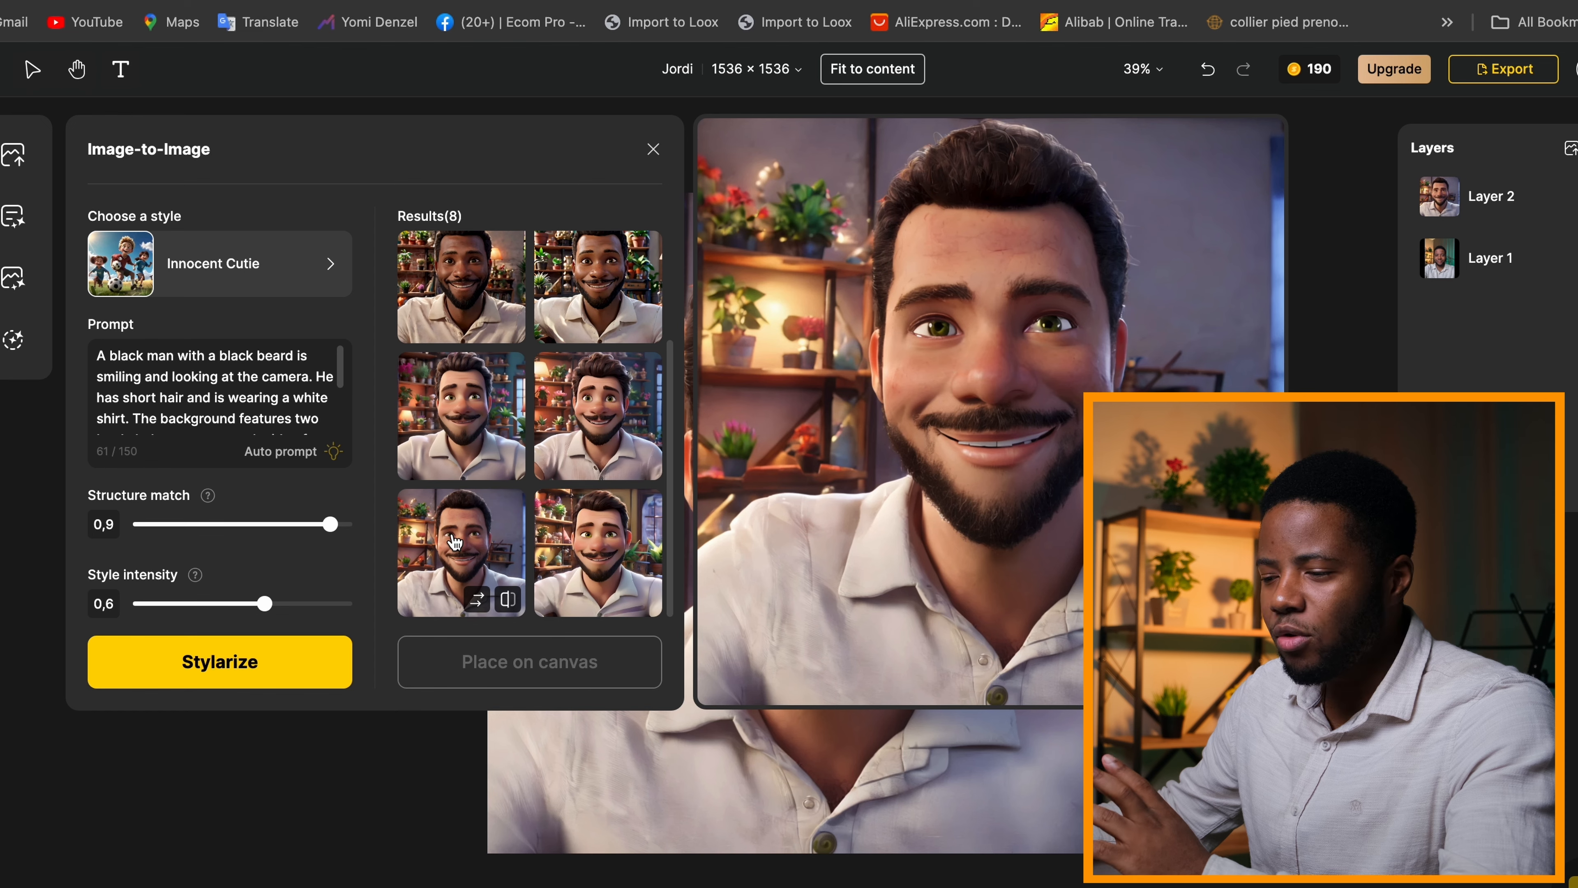
{"action": "scroll", "coordinate": [463, 536], "scroll_direction": "up", "scroll_amount": 3}
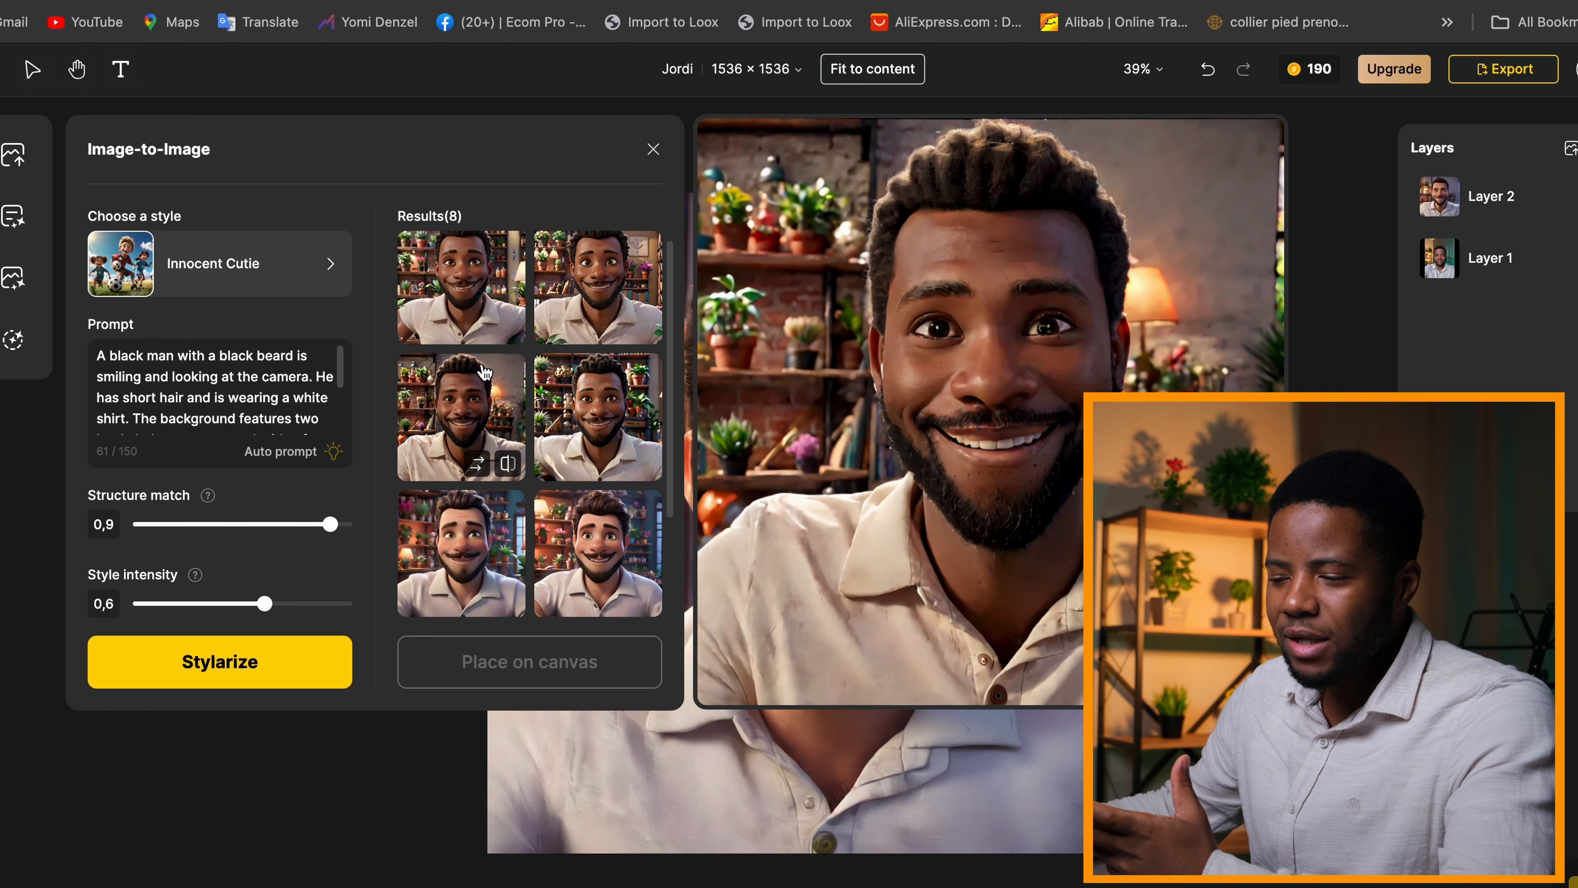
{"action": "scroll", "coordinate": [470, 360], "scroll_direction": "up", "scroll_amount": 1}
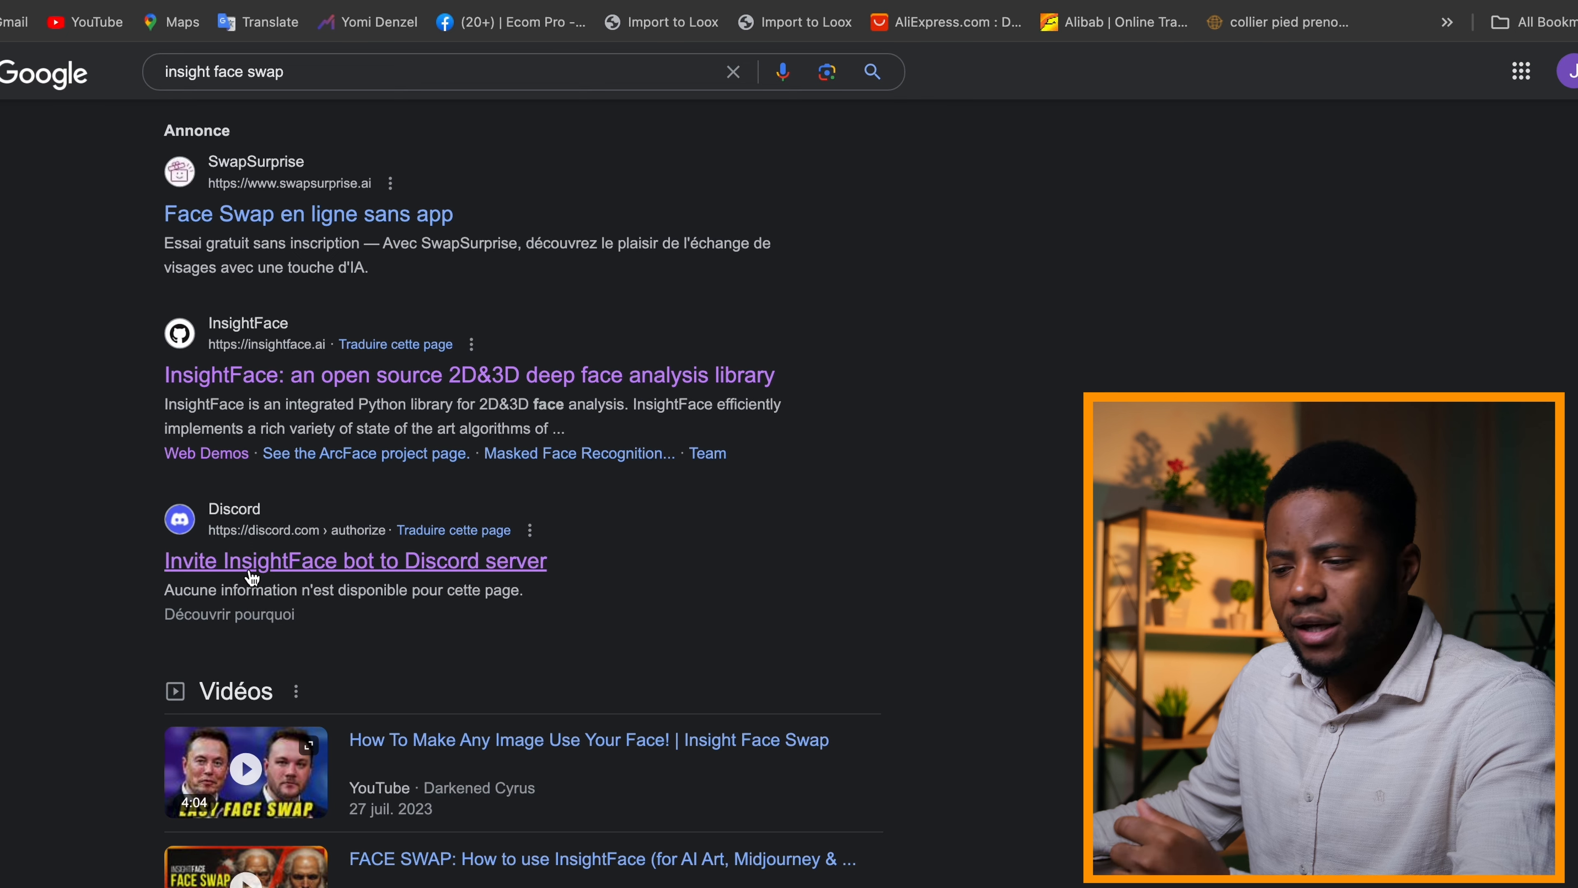
Step: Open the InsightFace bot's Discord invitation from the search results and open its list of available servers
{"action": "left_click", "coordinate": [275, 575]}
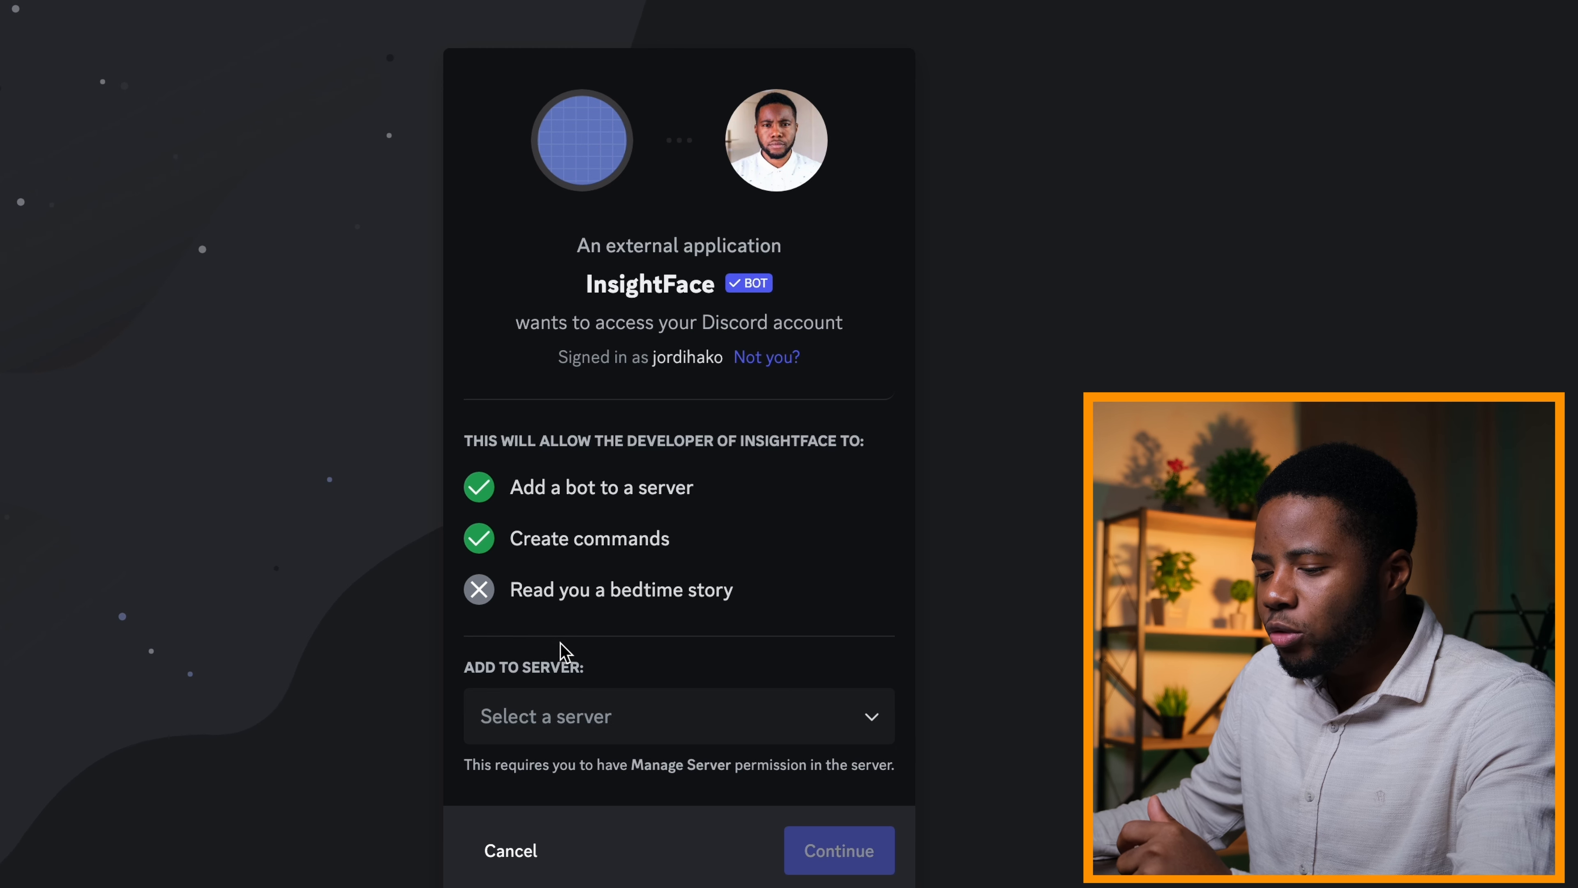
{"action": "left_click", "coordinate": [550, 736]}
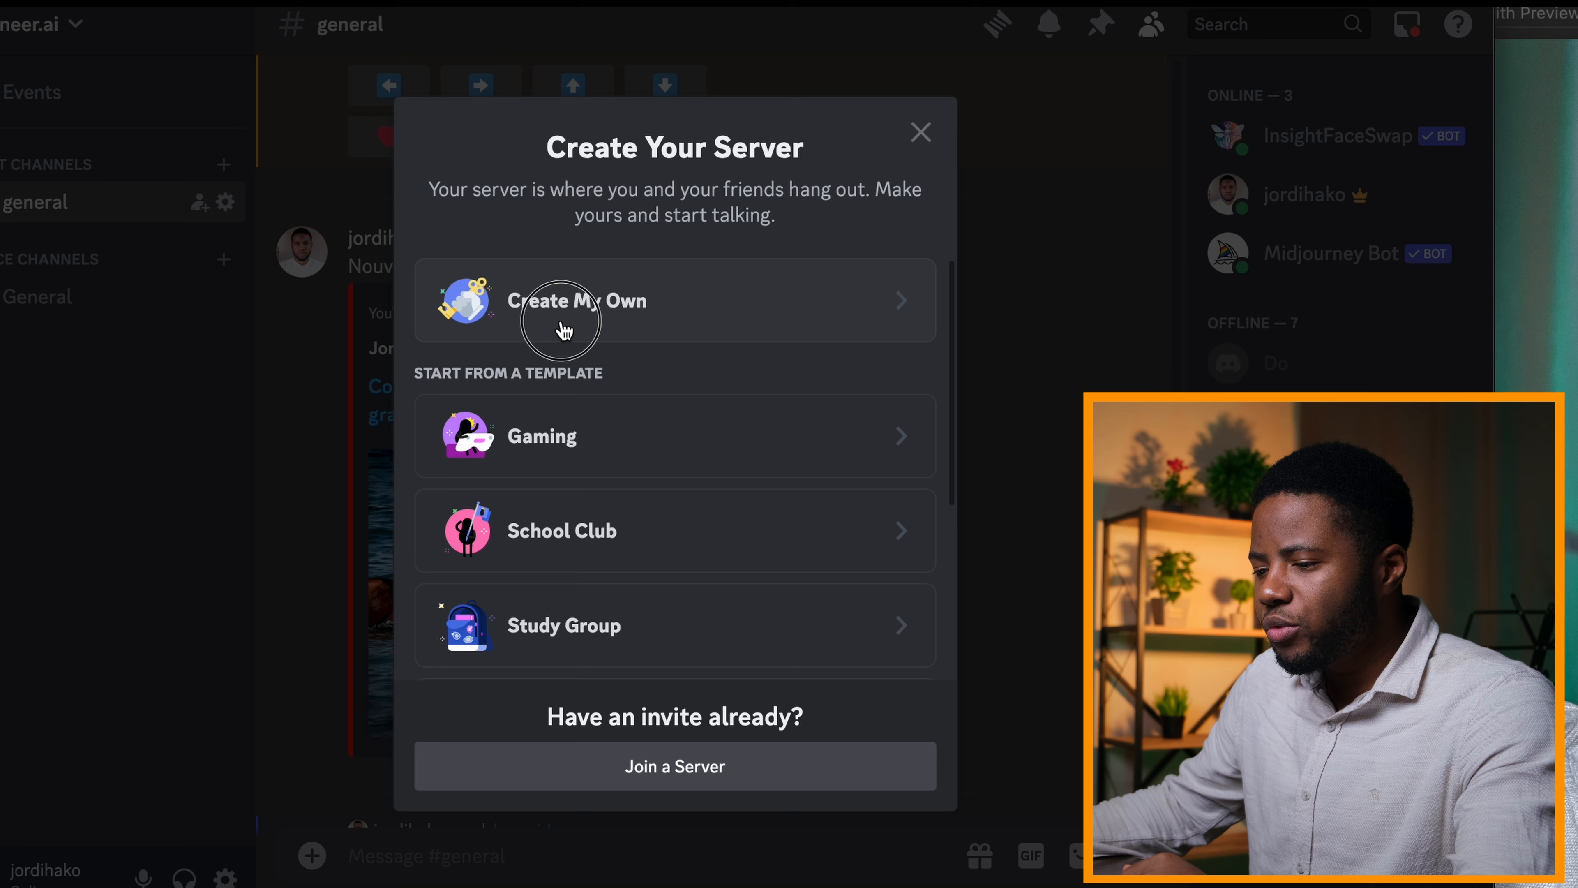
Step: In Discord, create a server of your own for me and my friends, named "Face swapper"
{"action": "left_click", "coordinate": [659, 330]}
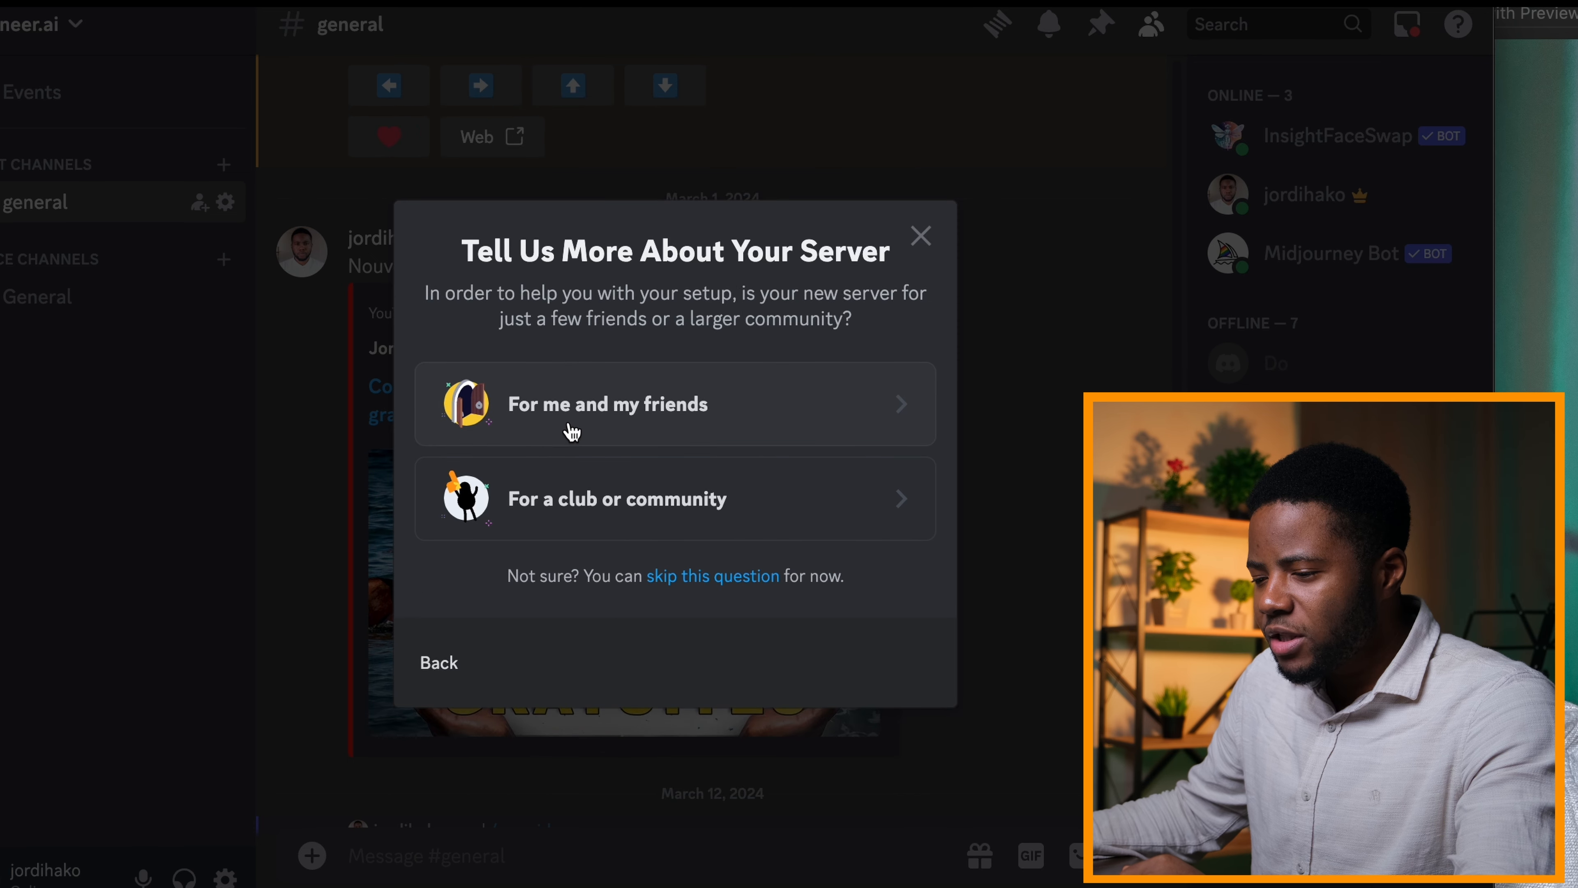
{"action": "left_click", "coordinate": [615, 432]}
{"action": "left_click", "coordinate": [590, 547]}
{"action": "left_click_drag", "start_coordinate": [590, 547], "coordinate": [403, 559]}
{"action": "type", "text": "Face "}
{"action": "type", "text": "sa"}
{"action": "type", "text": "apper"}
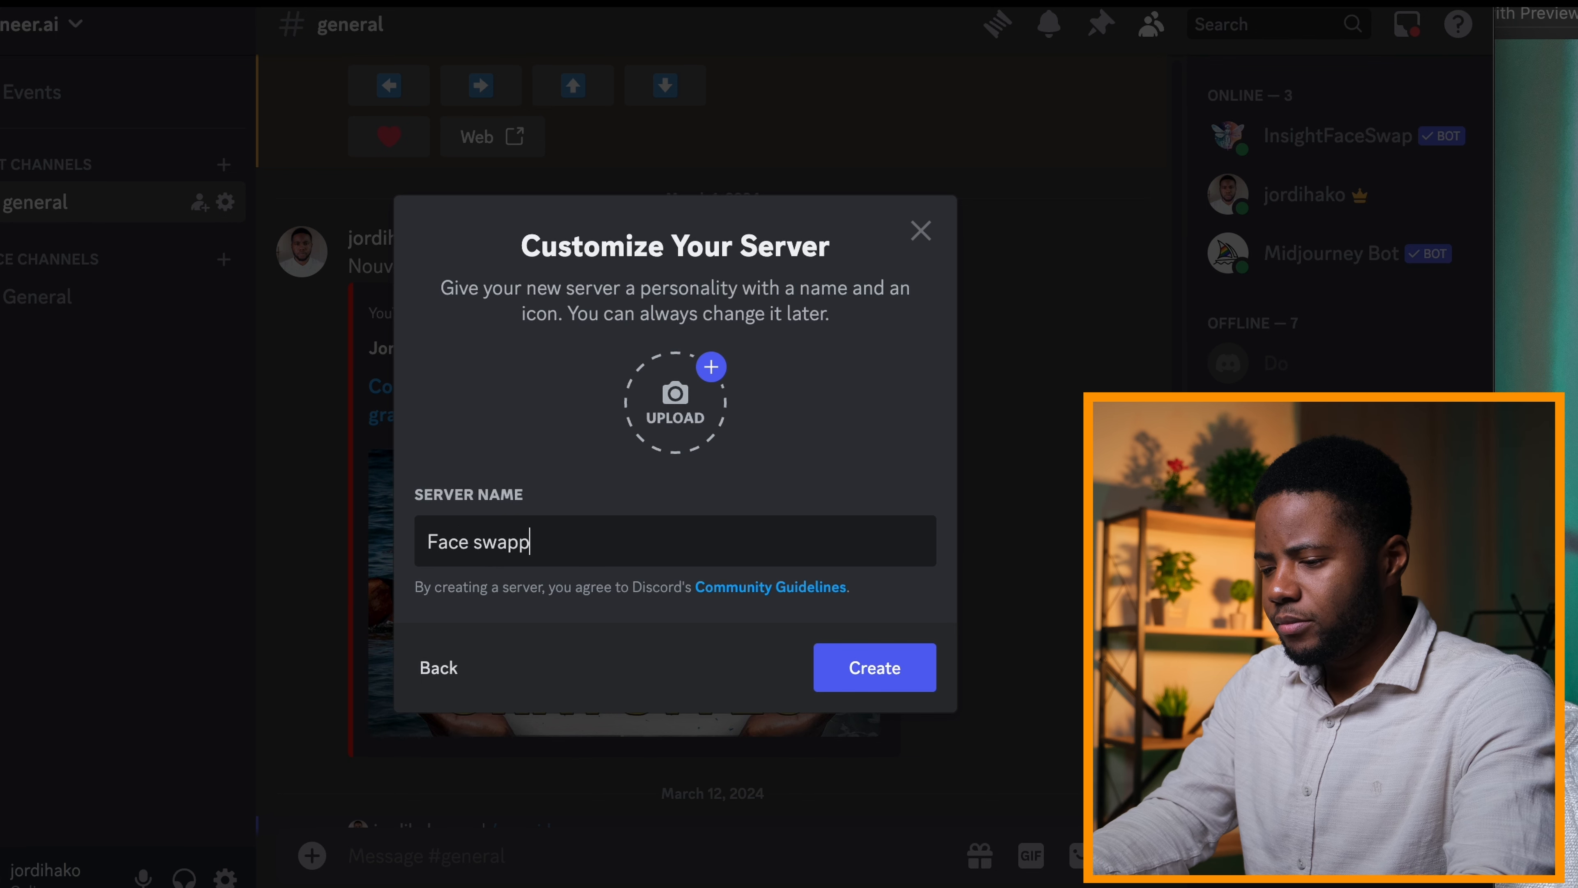
{"action": "left_click", "coordinate": [872, 678]}
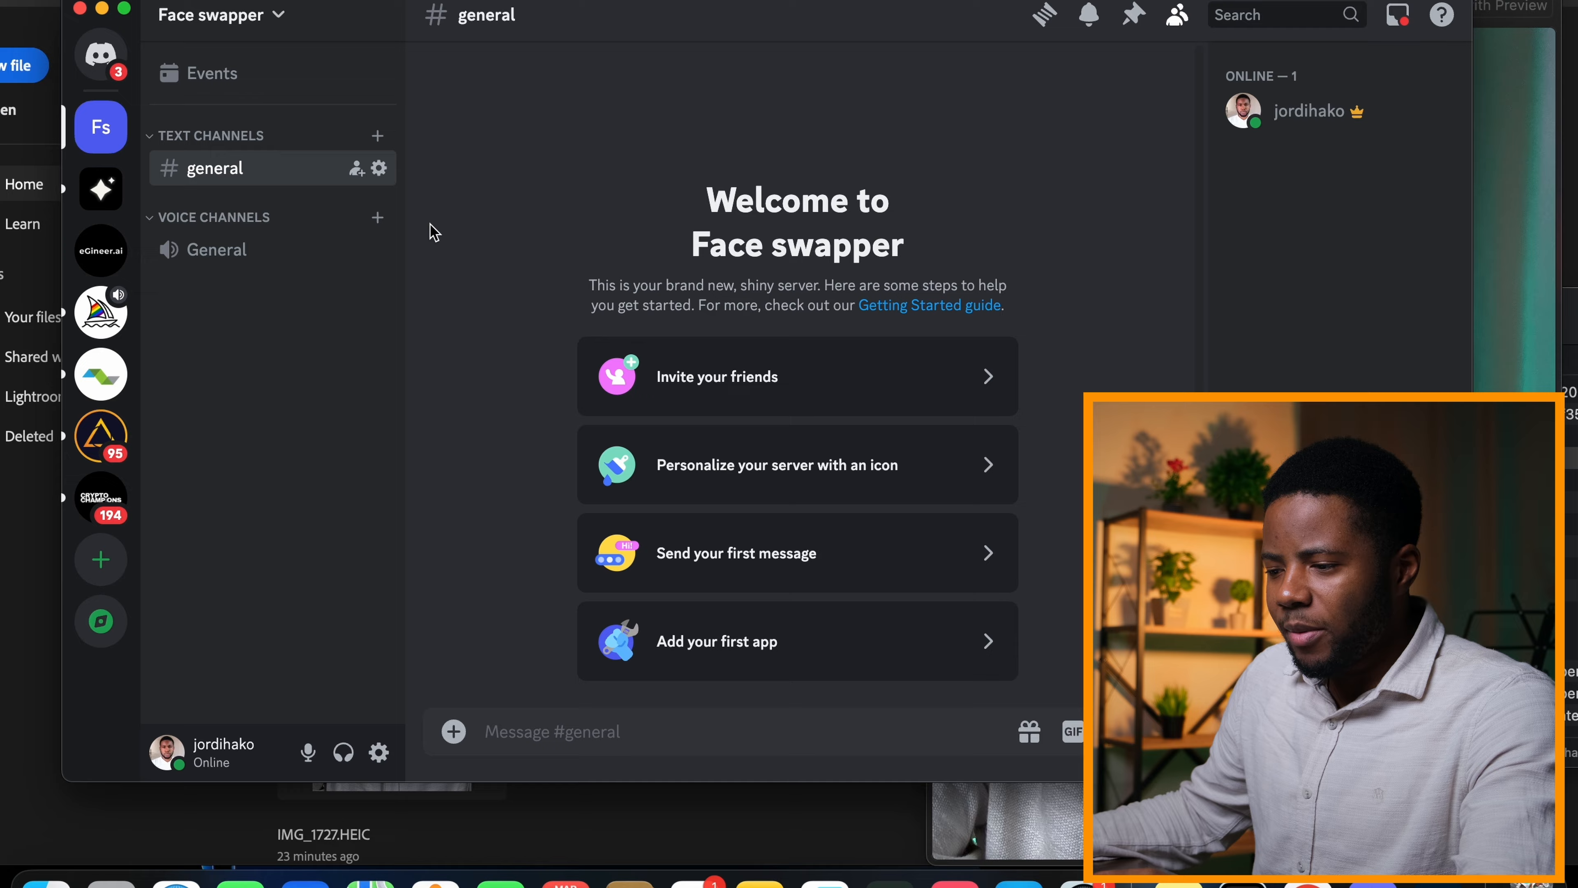
Step: Return to the InsightFace authorization page in the browser, add the bot to the "Face swapper" server and authorize all its requested permissions
{"action": "key", "text": "ctrl+Right"}
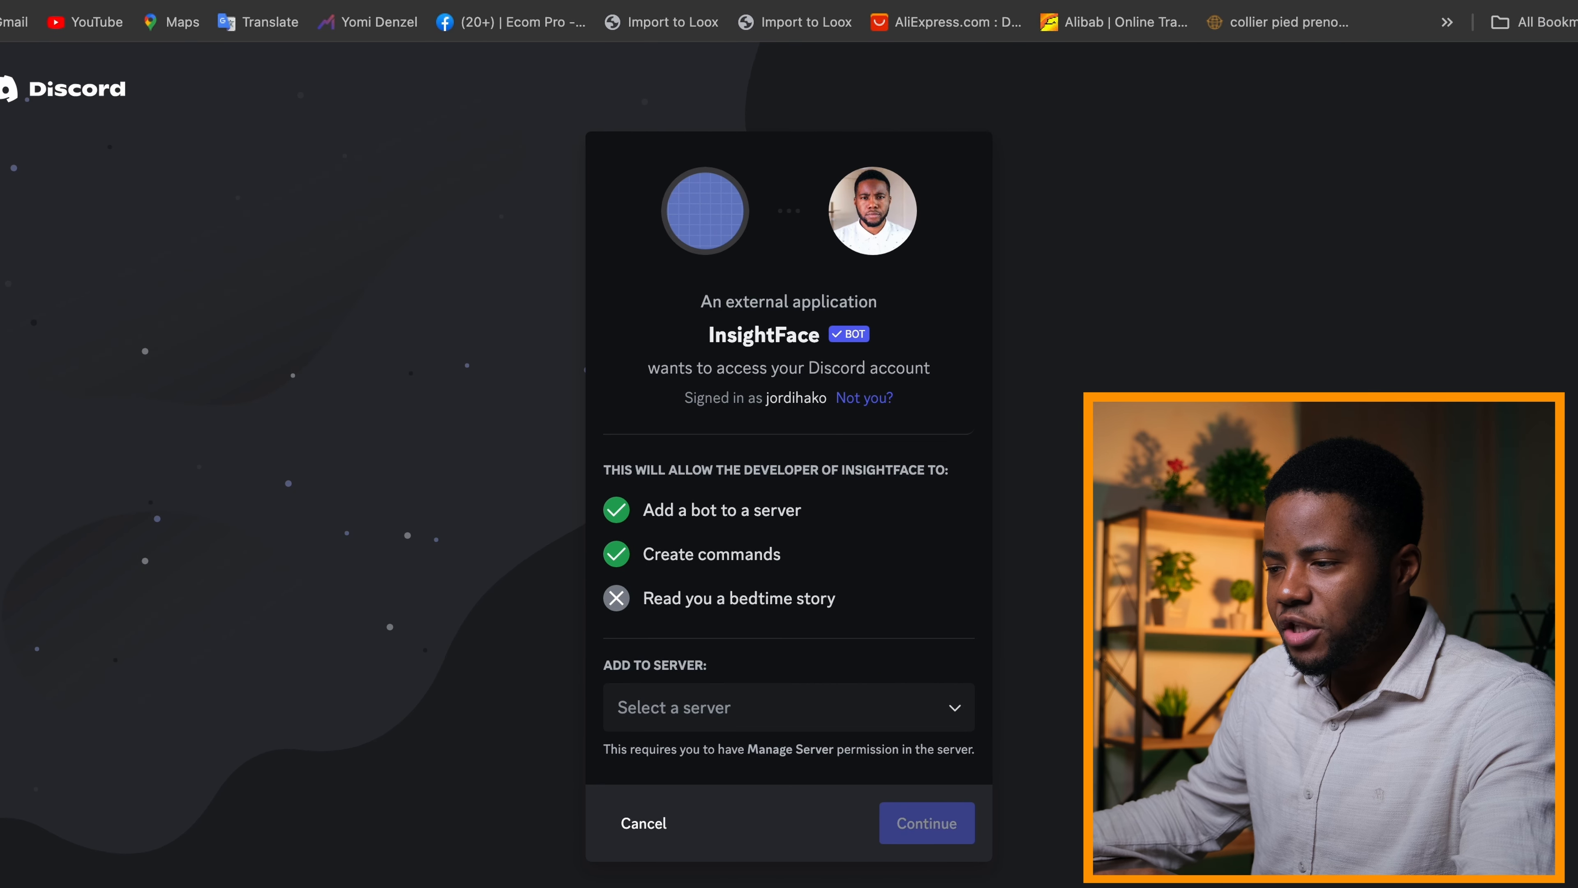
{"action": "left_click", "coordinate": [74, 0]}
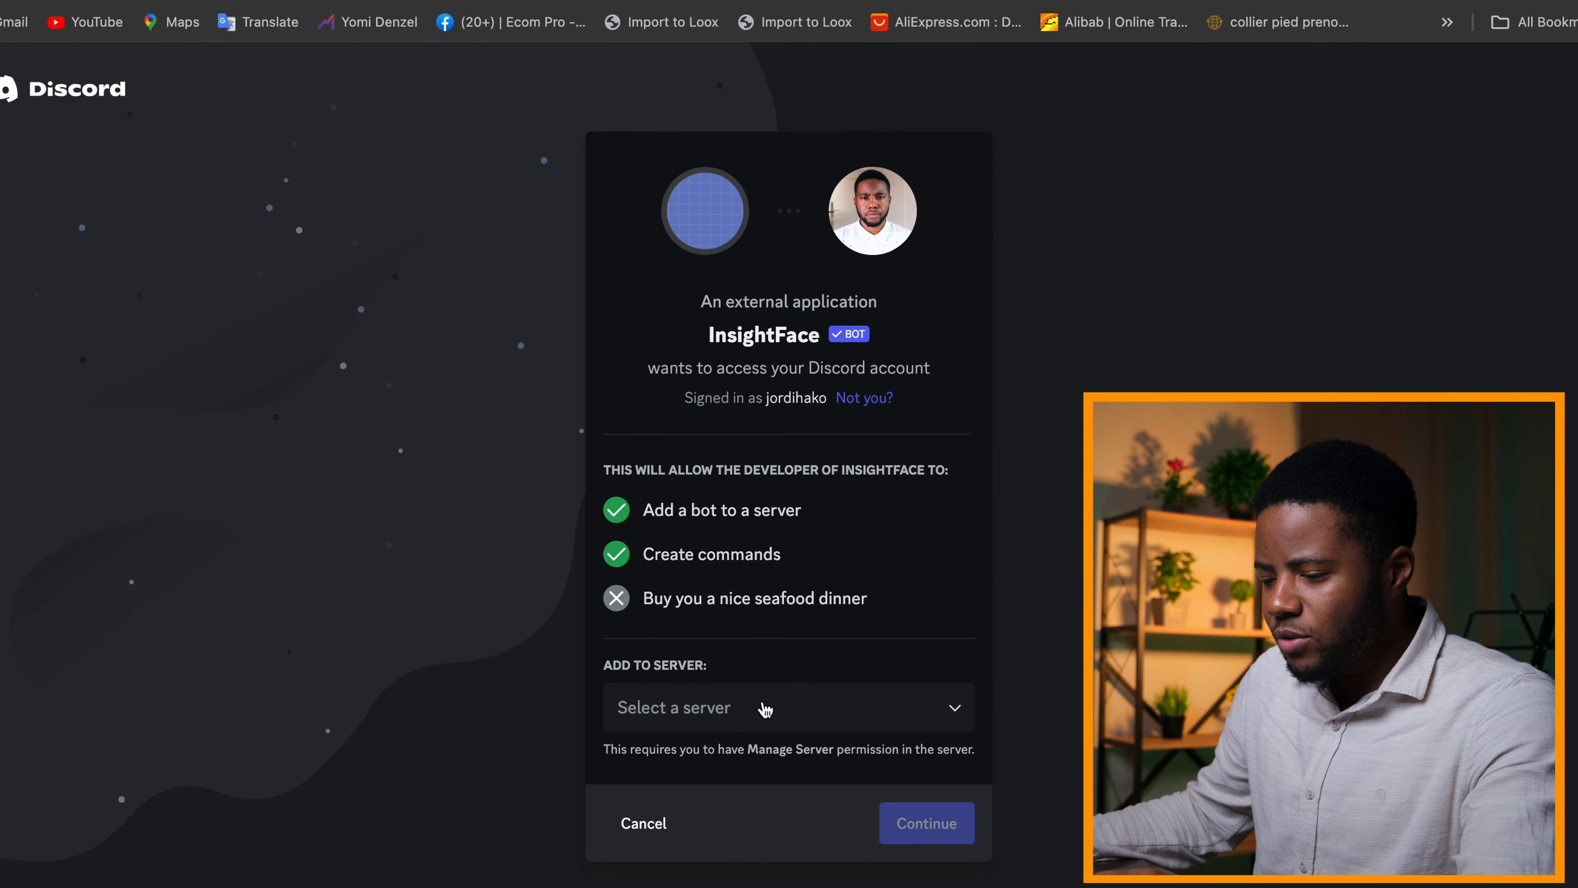
{"action": "left_click", "coordinate": [770, 707]}
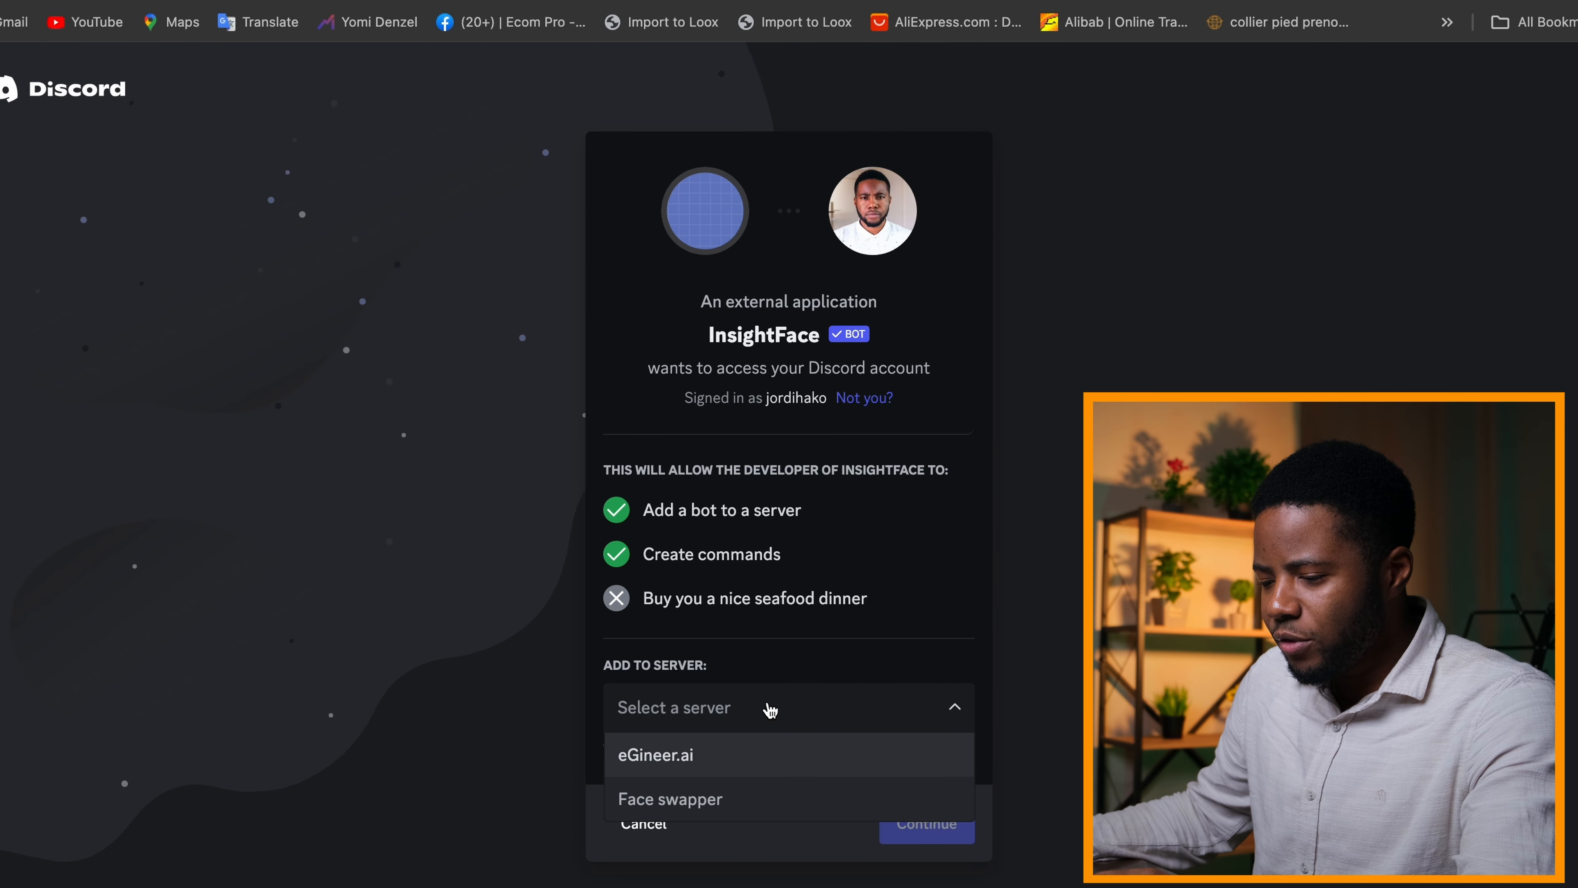
{"action": "left_click", "coordinate": [745, 811]}
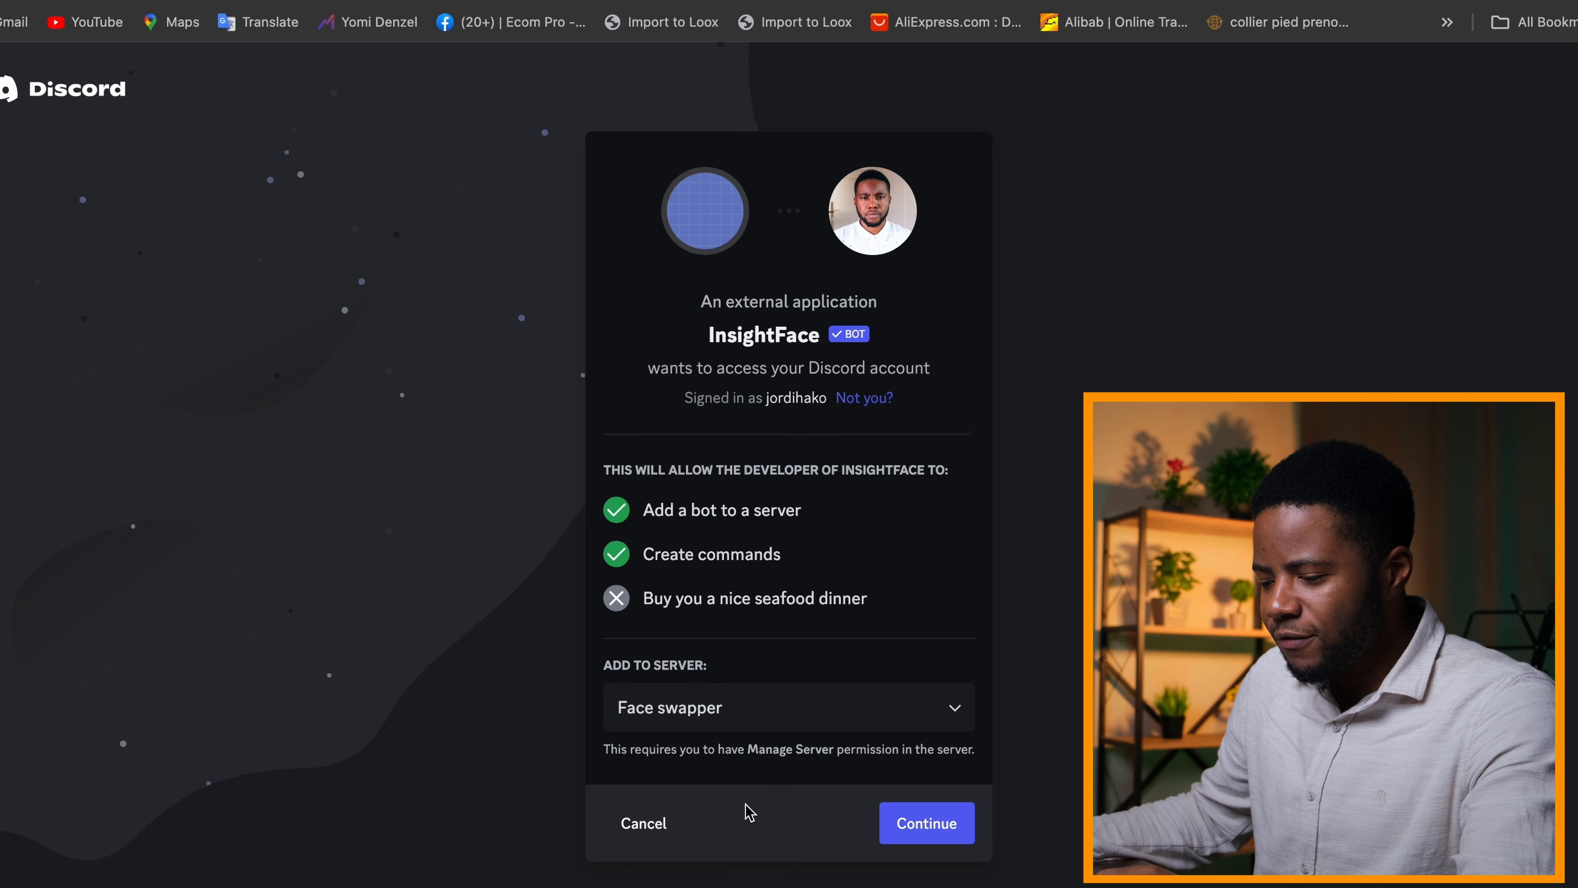
{"action": "left_click", "coordinate": [947, 837]}
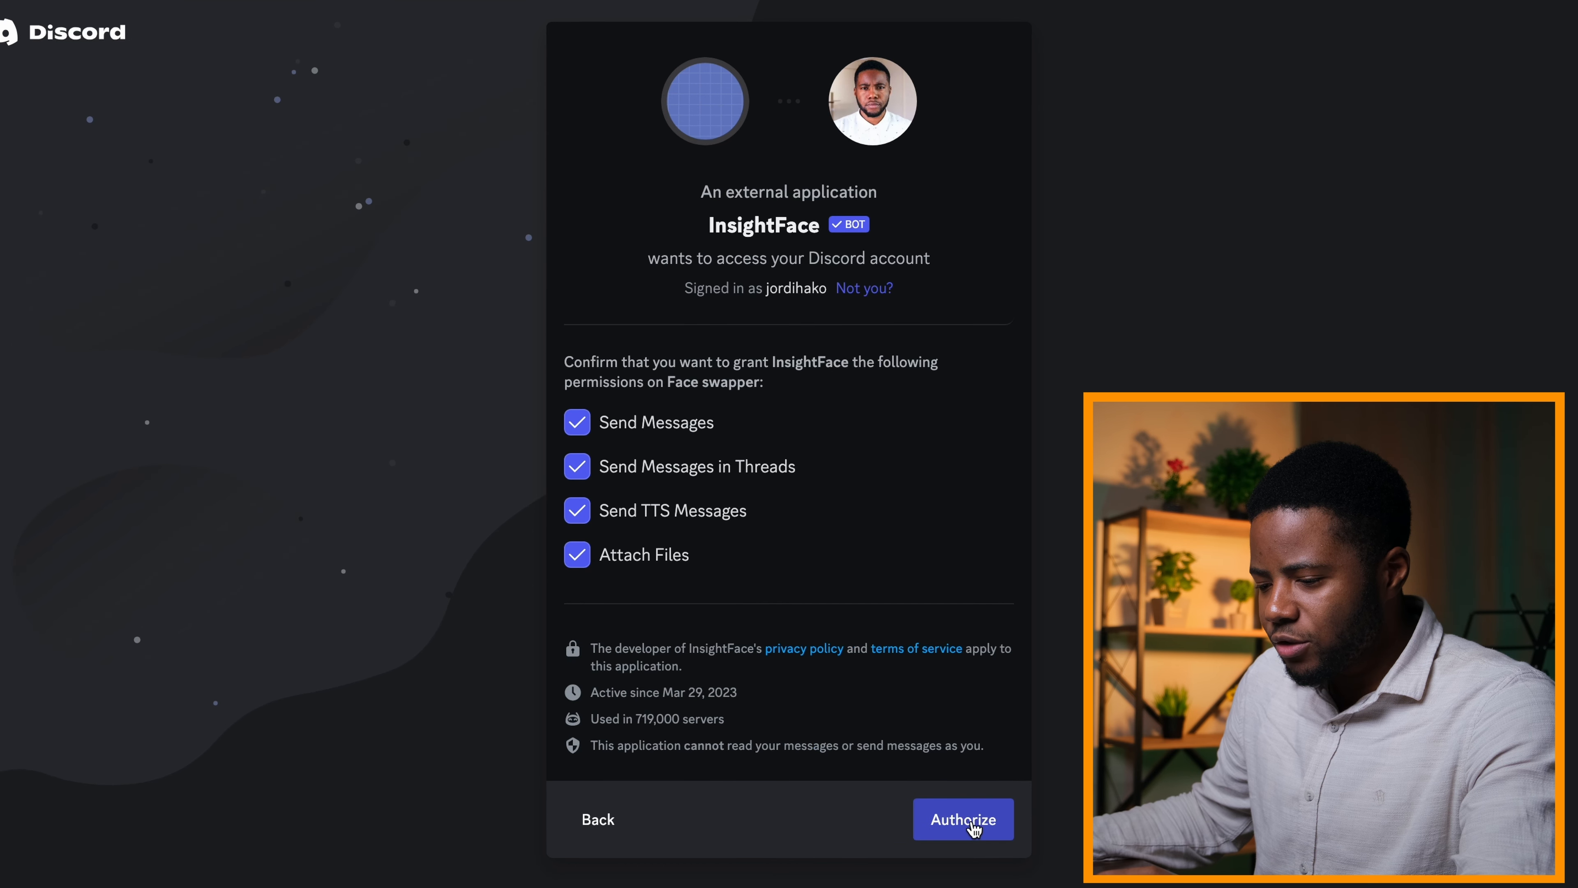
{"action": "left_click", "coordinate": [973, 828]}
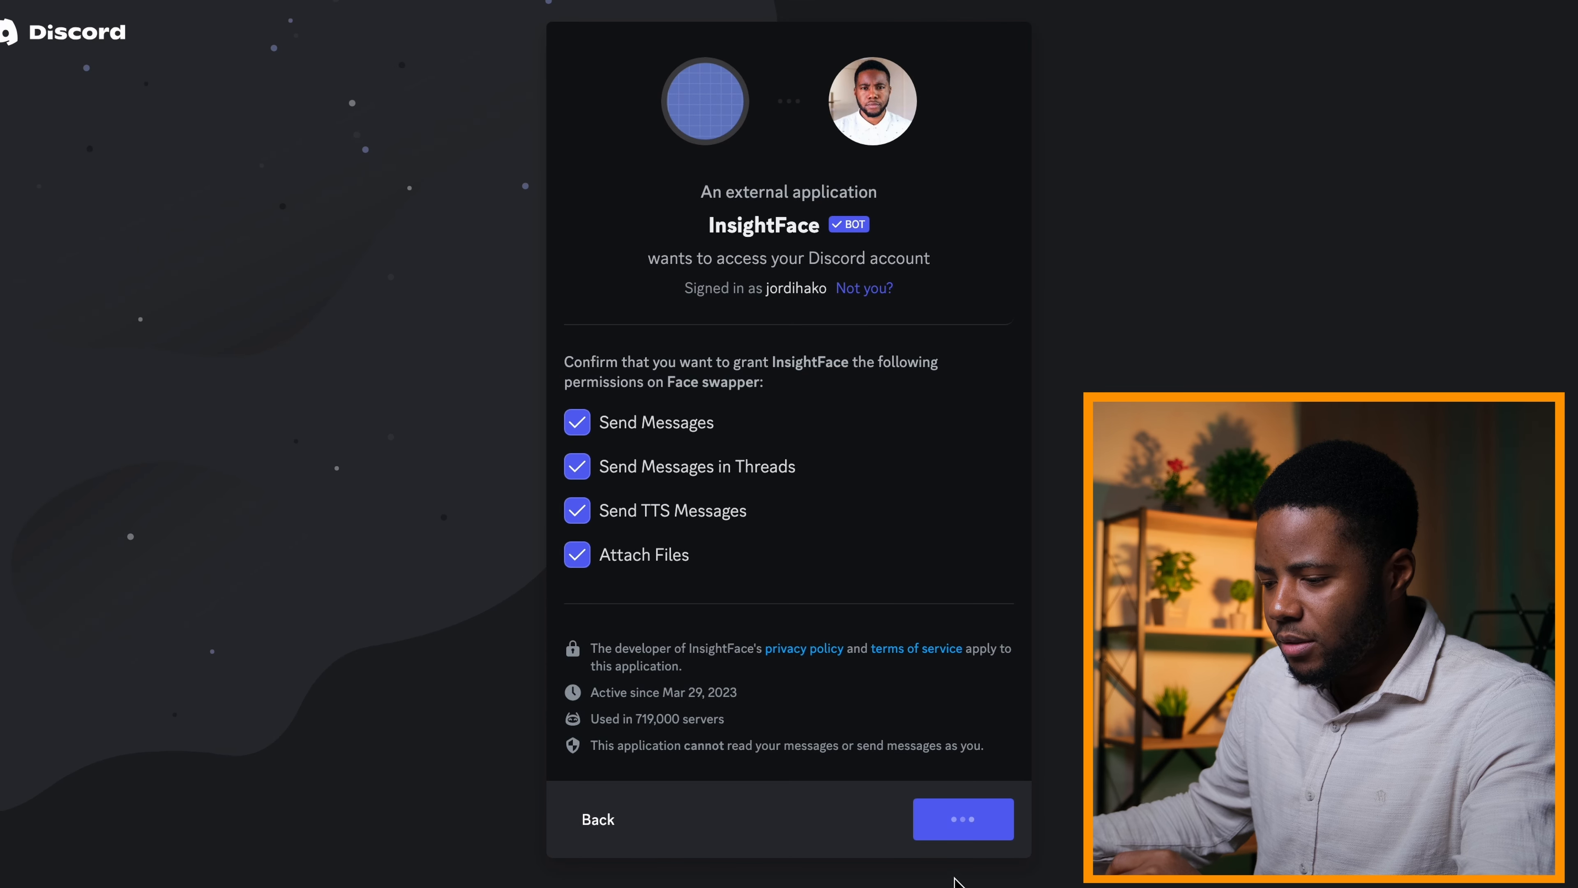
{"action": "left_click", "coordinate": [772, 622]}
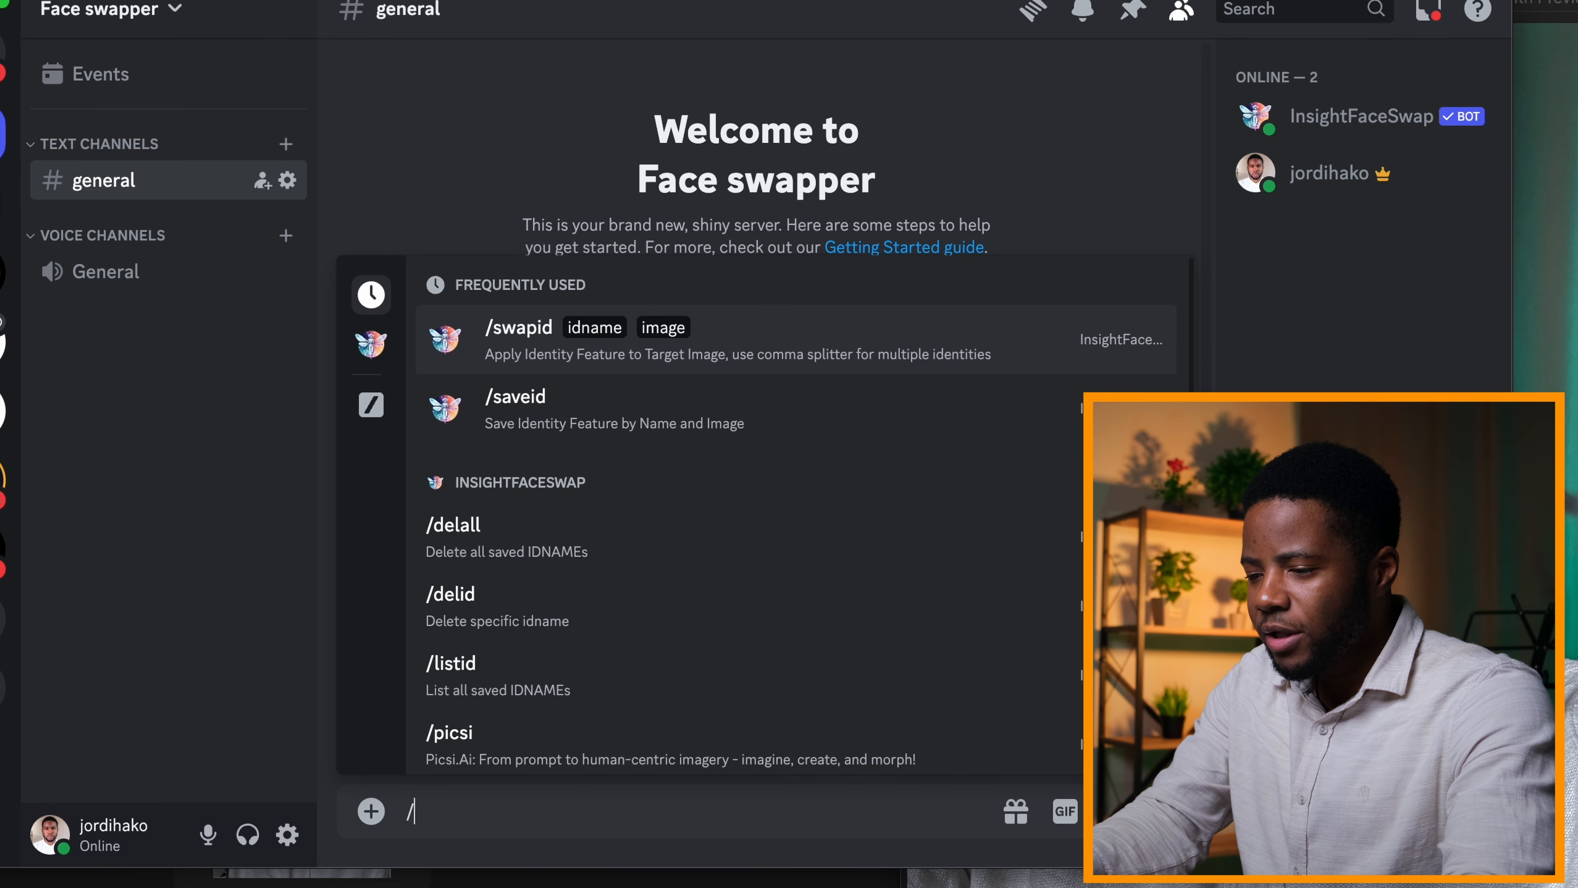
Step: Run the bot's /saveid command with IMG_1727.jpeg from Downloads, using the person's first name followed by 3 as the idname
{"action": "left_click", "coordinate": [515, 398]}
{"action": "left_click", "coordinate": [492, 684]}
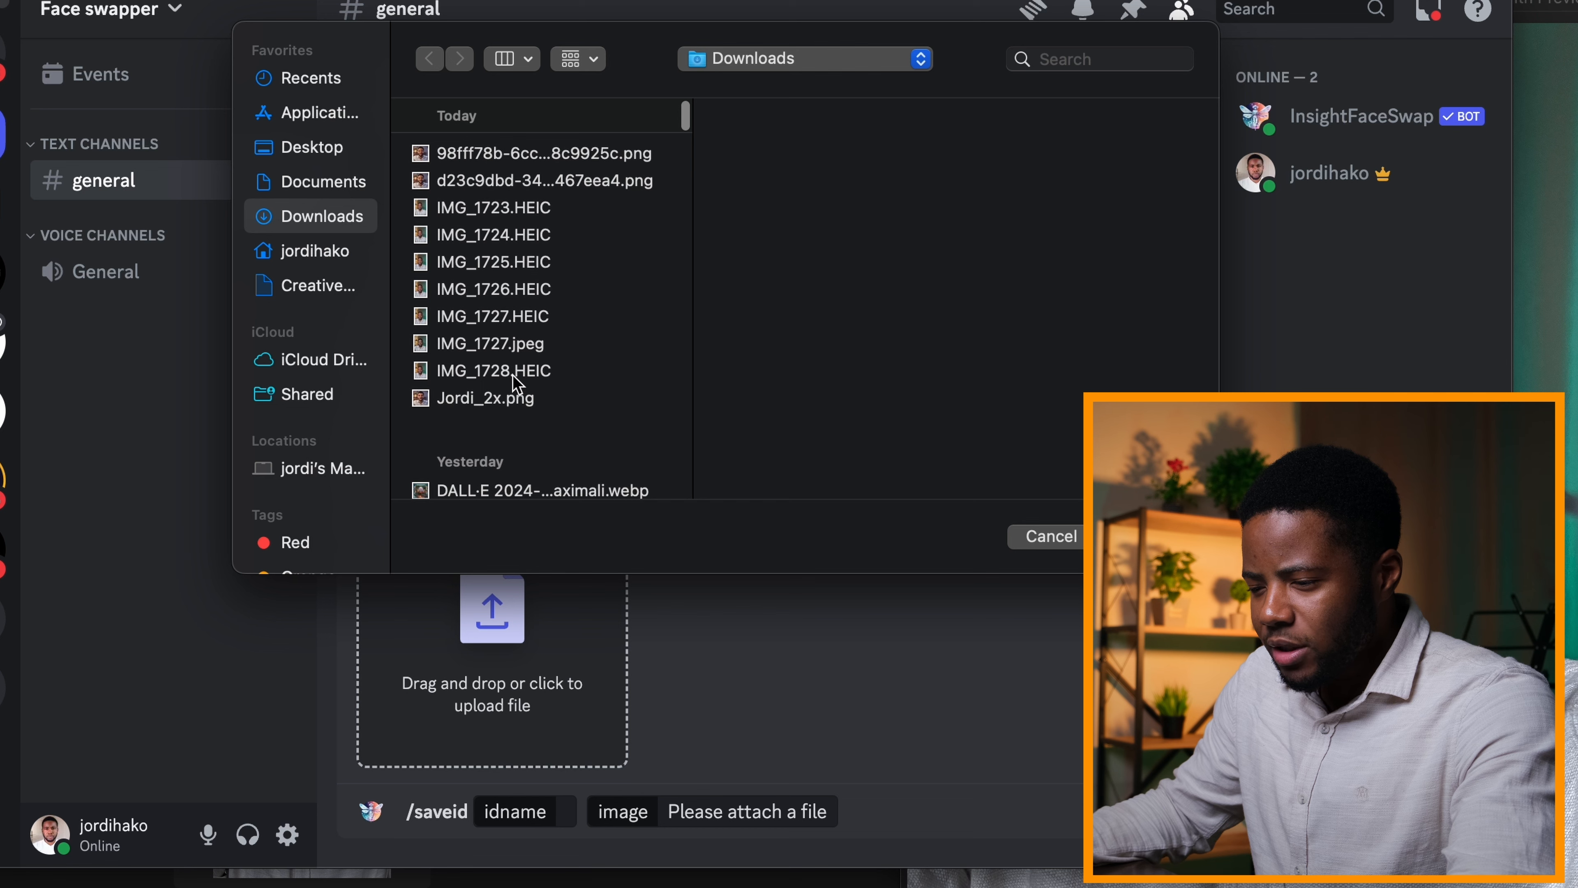
{"action": "left_click", "coordinate": [485, 343]}
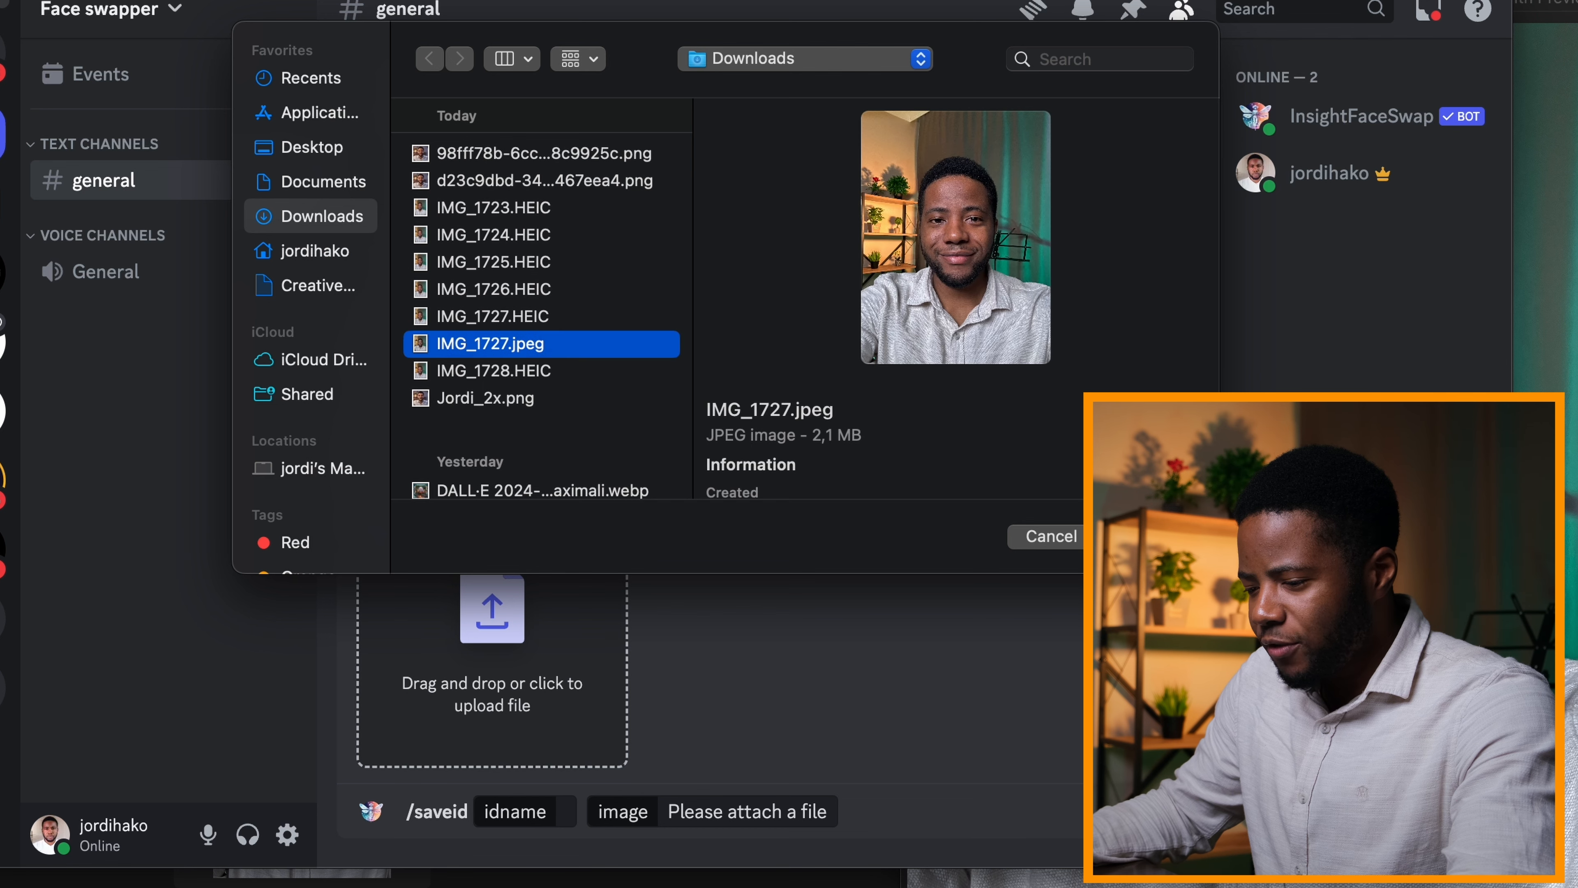
{"action": "key", "text": "Return"}
{"action": "left_click", "coordinate": [561, 818]}
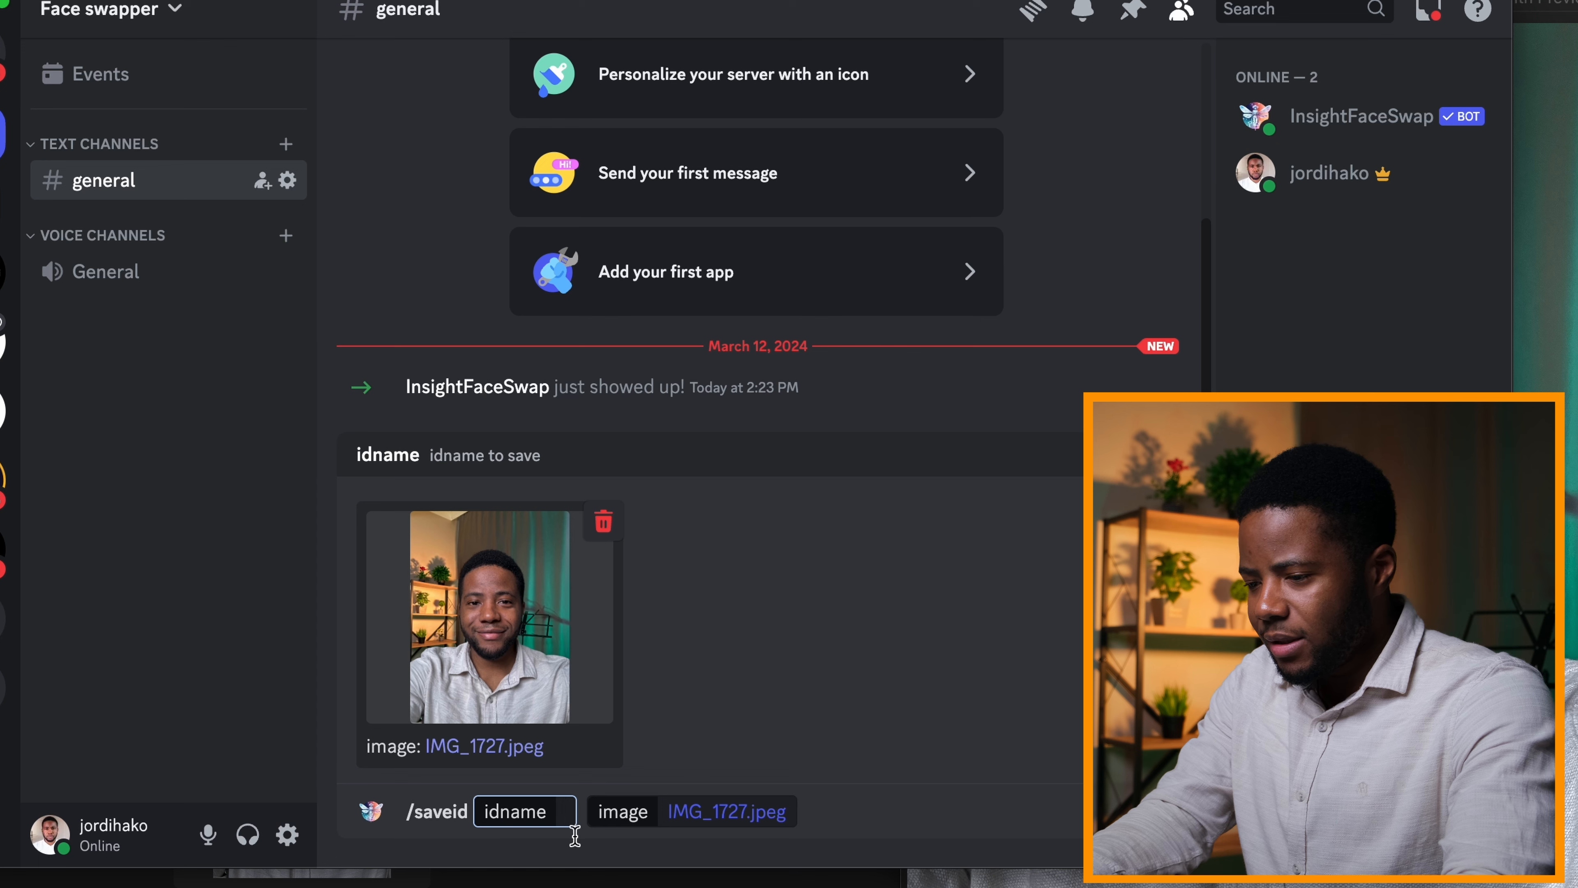
{"action": "type", "text": "Jordi"}
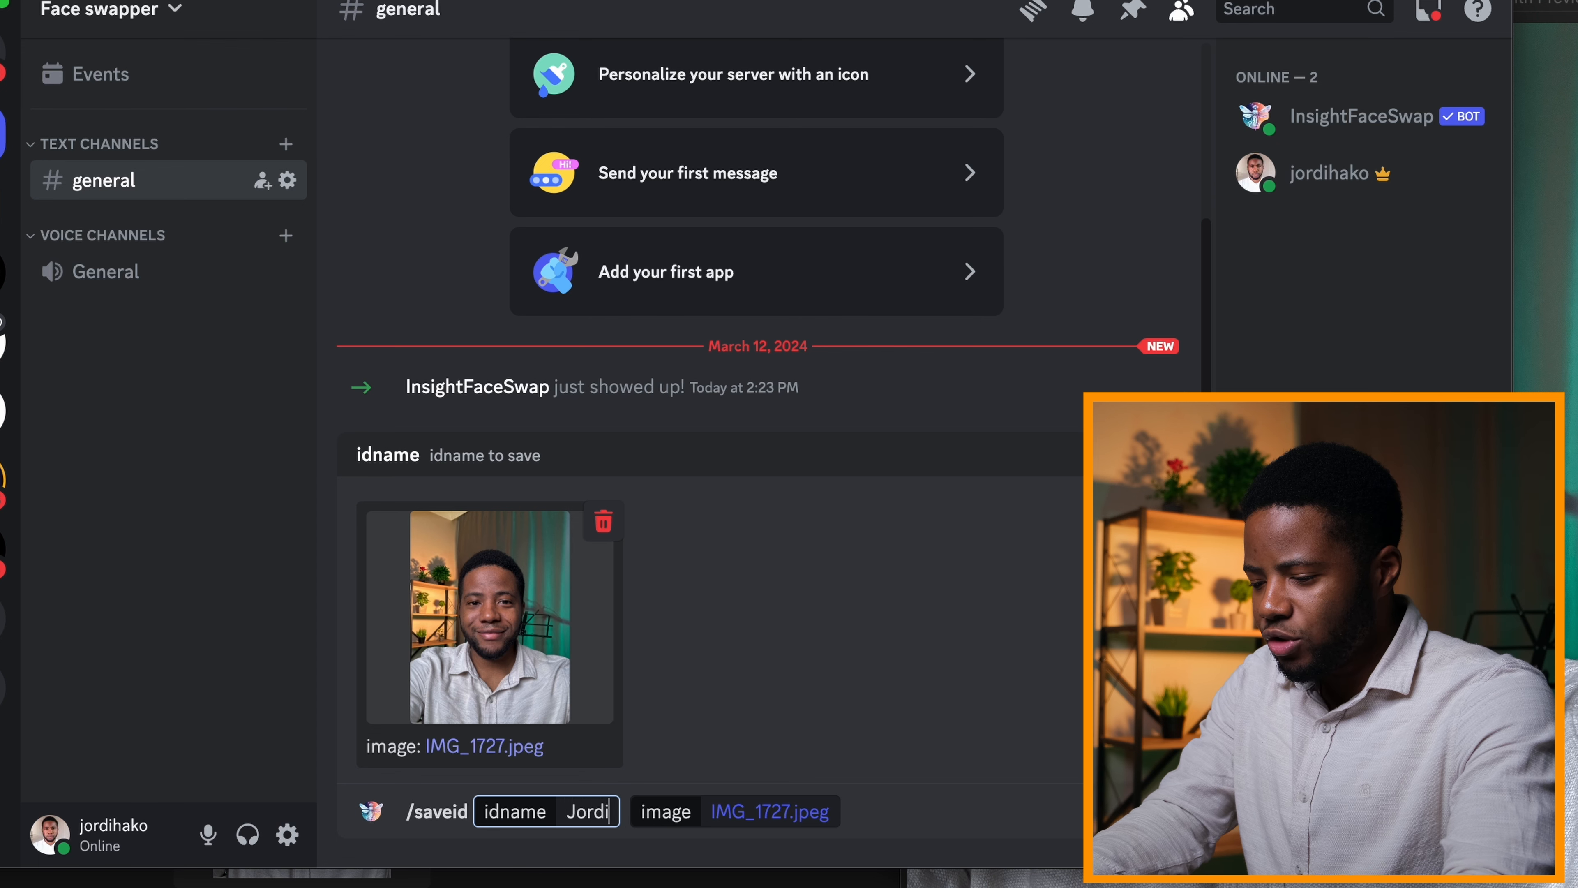
{"action": "type", "text": "3"}
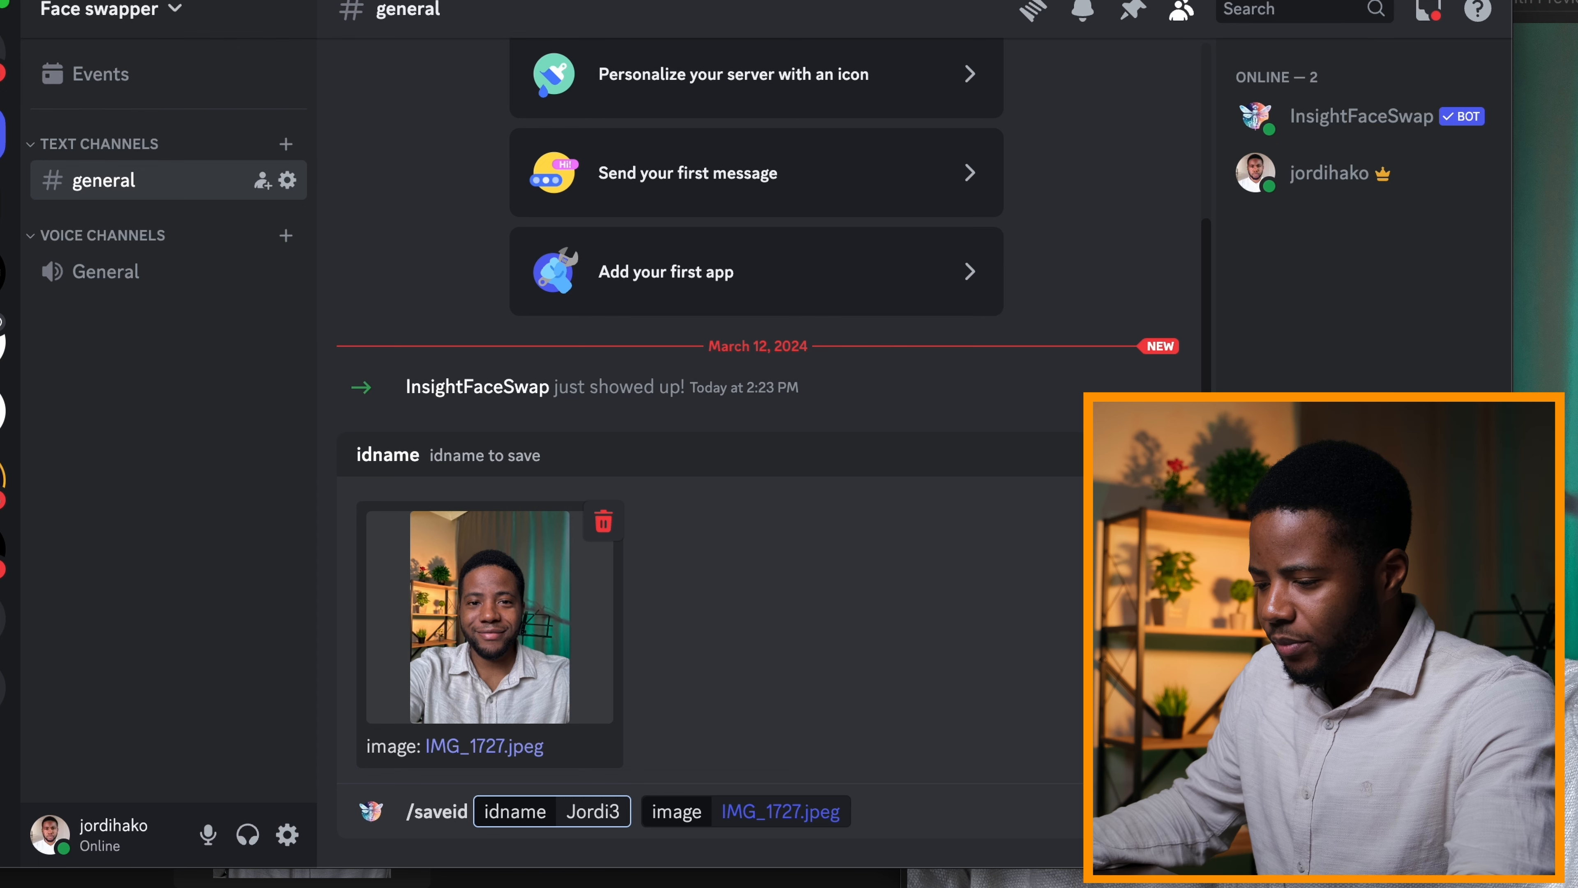
{"action": "key", "text": "Return"}
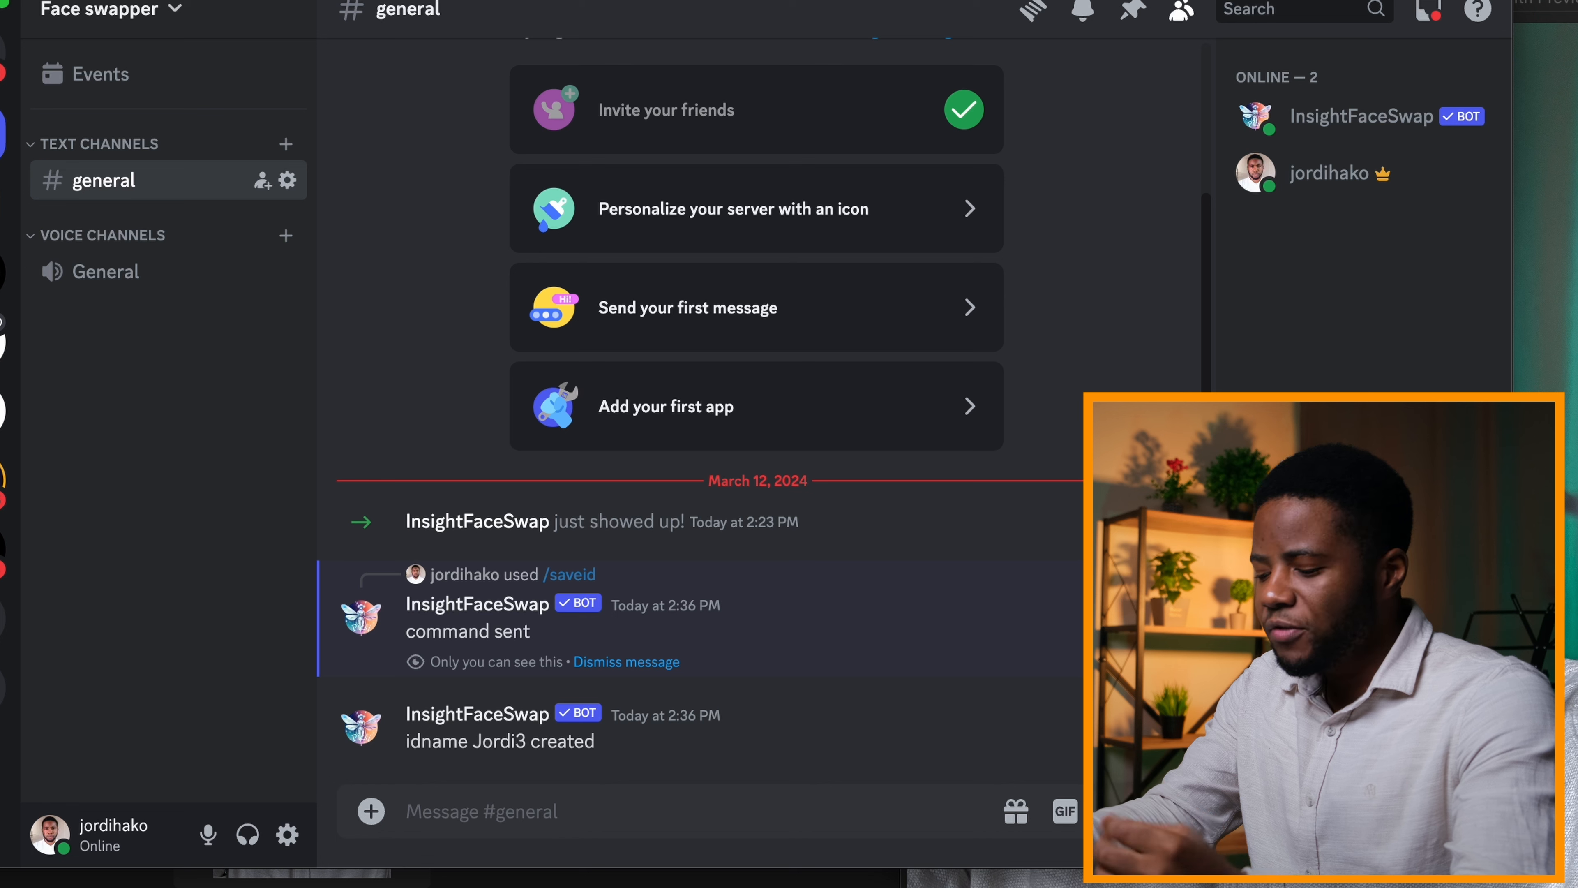
Step: Run /swapid with the saved idname on the 2x cartoon portrait PNG from Downloads to swap in the real face
{"action": "type", "text": "/"}
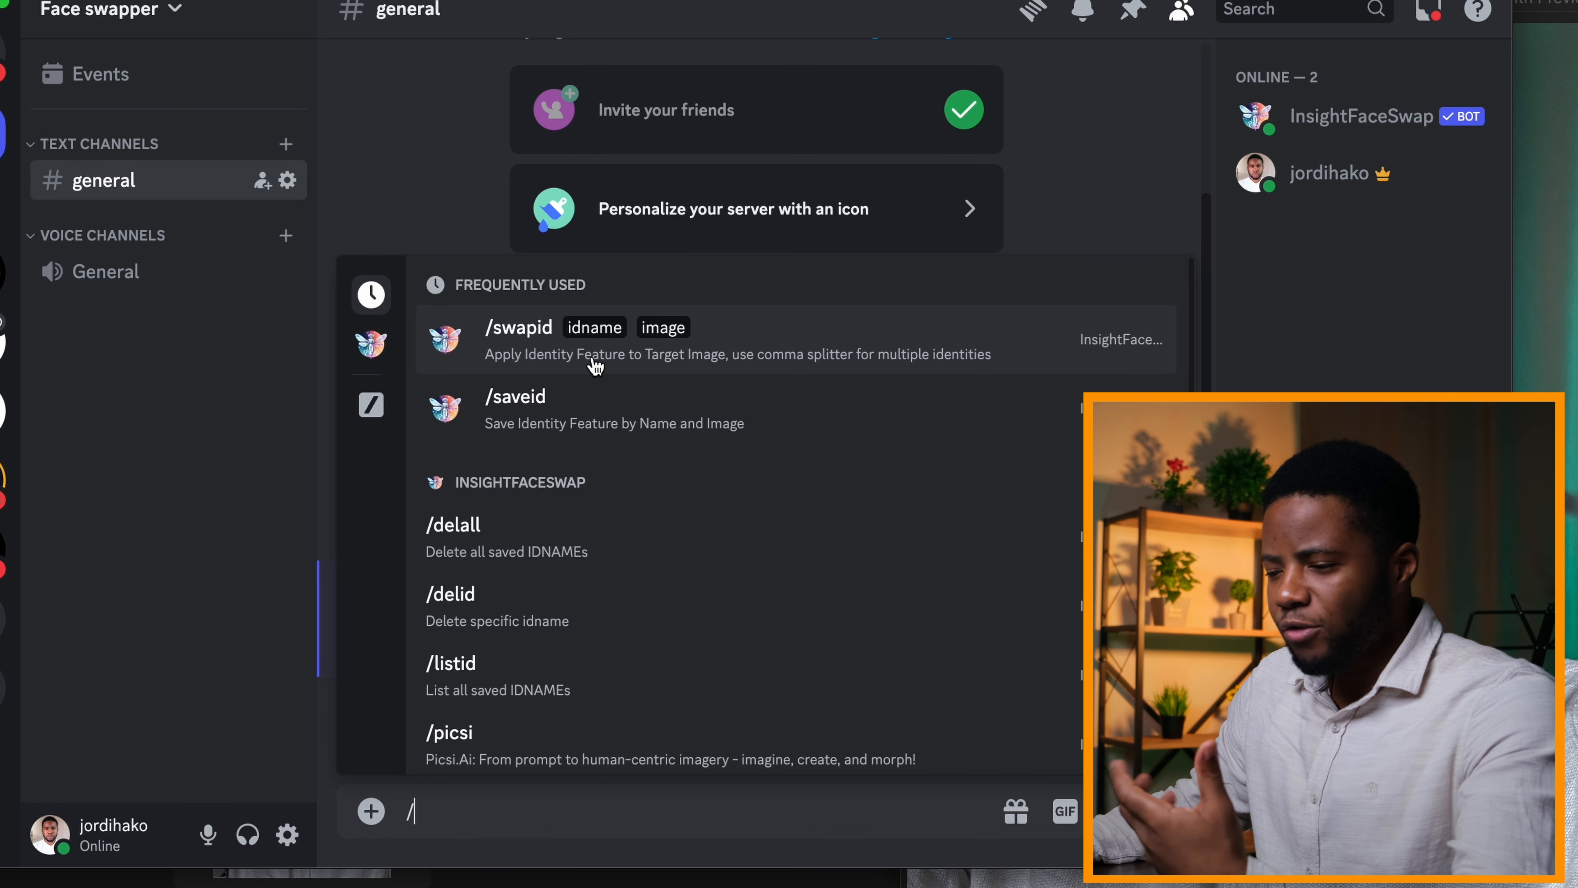
{"action": "left_click", "coordinate": [555, 353]}
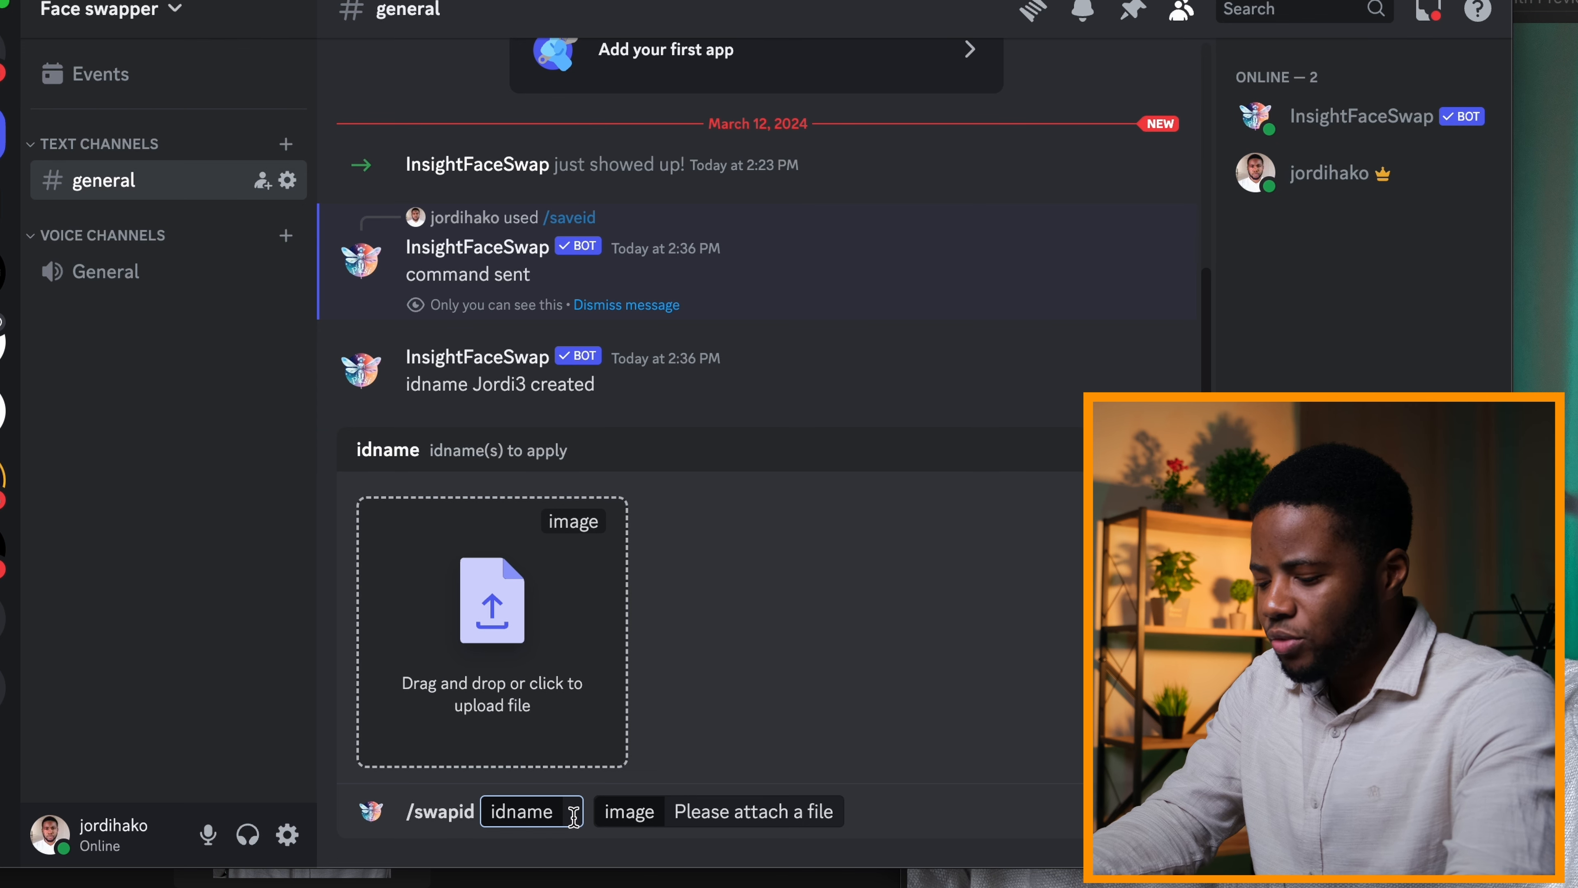
{"action": "type", "text": "jordi"}
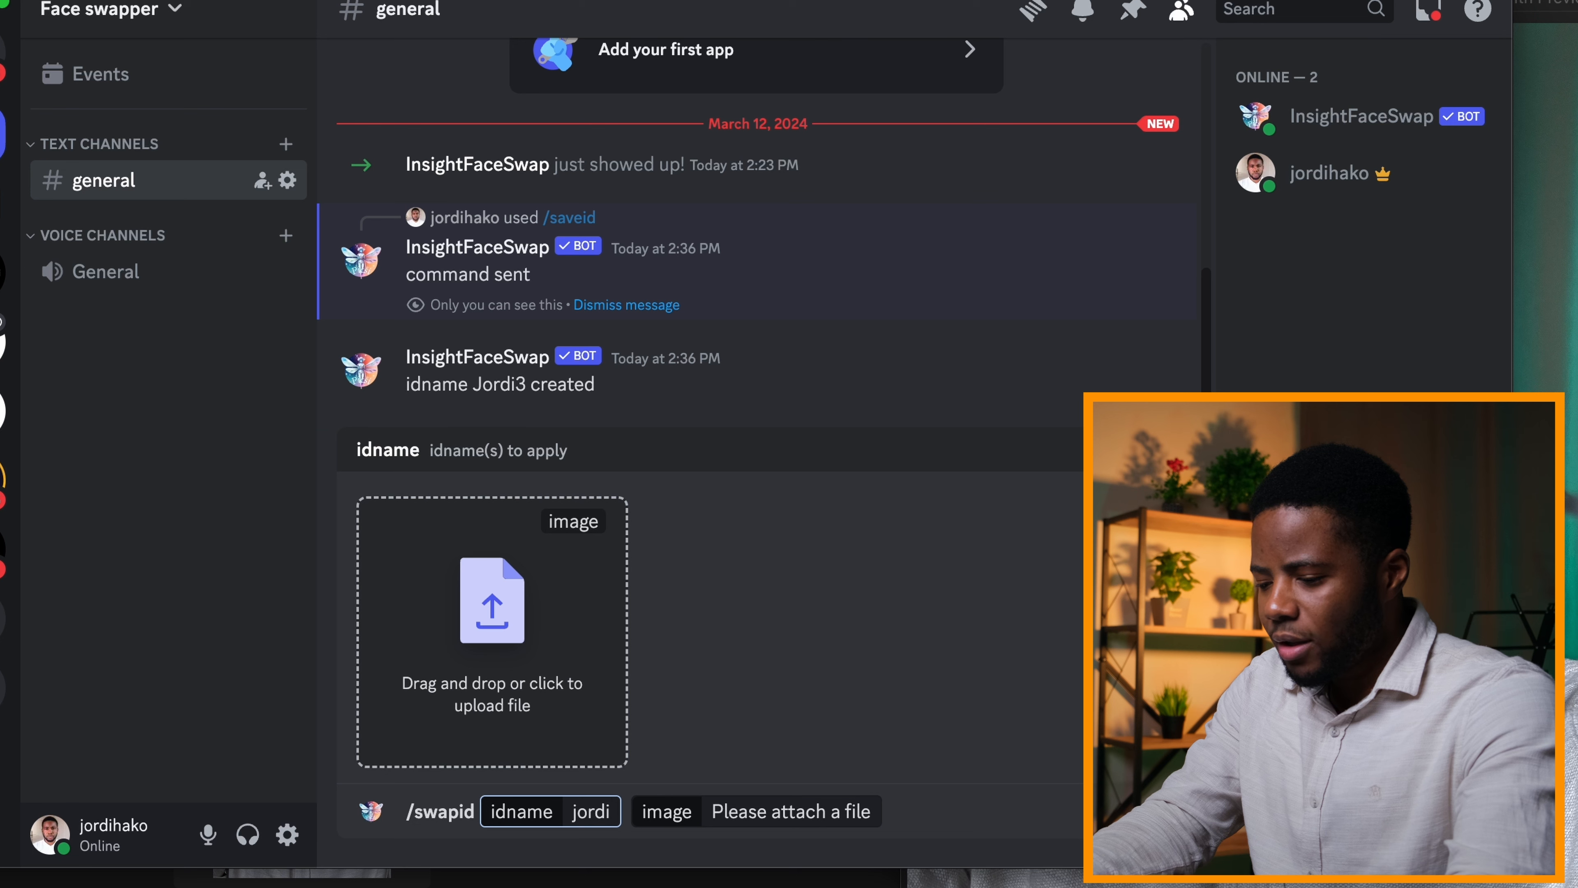
{"action": "type", "text": "3"}
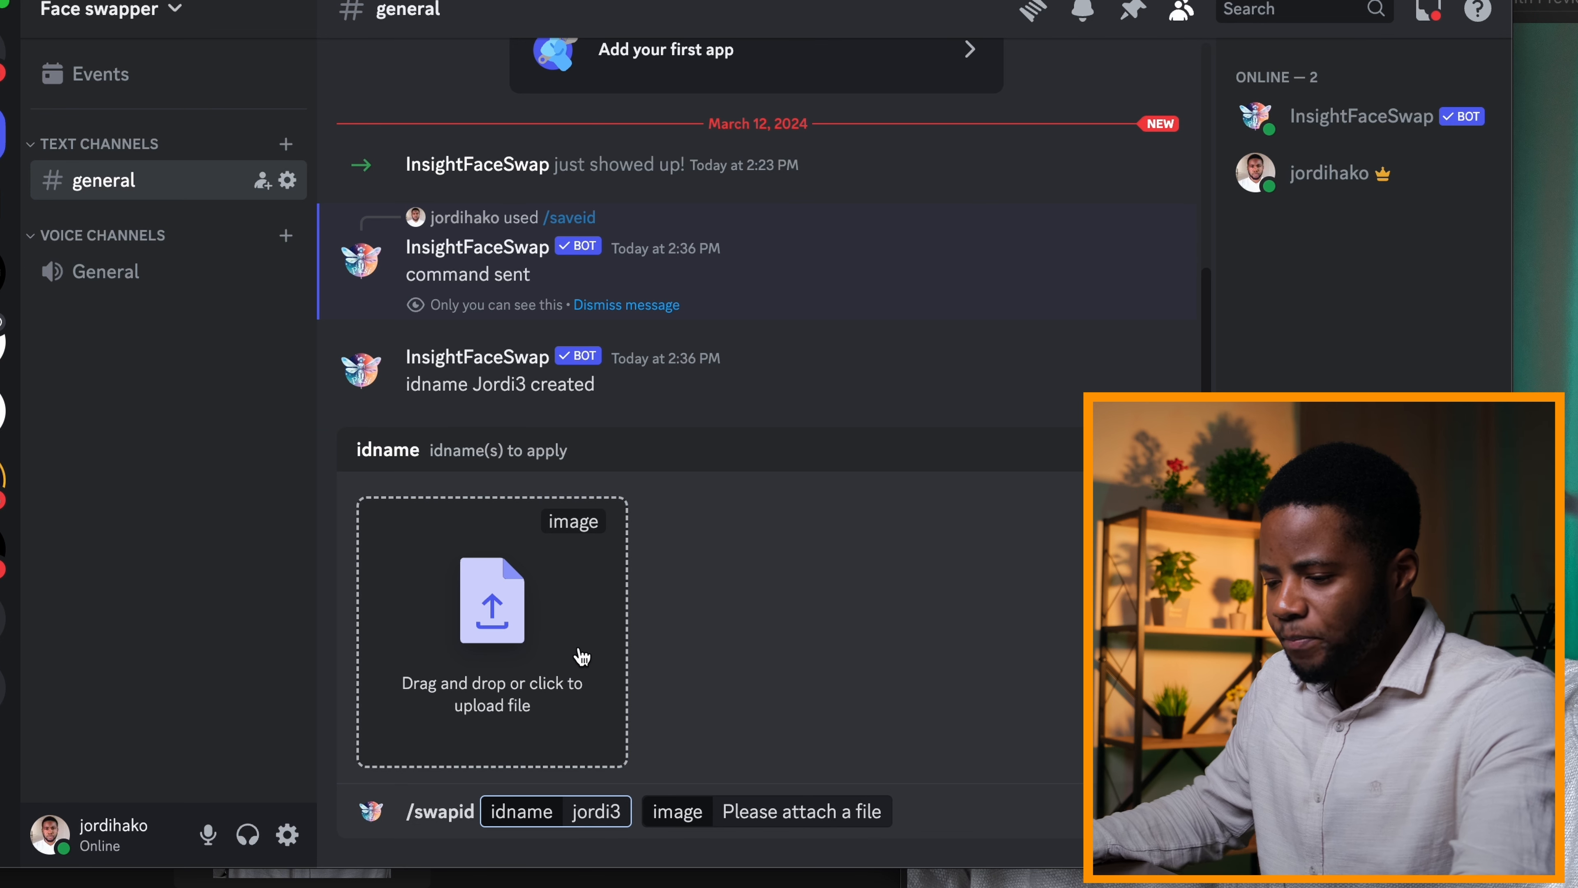
{"action": "left_click", "coordinate": [505, 591]}
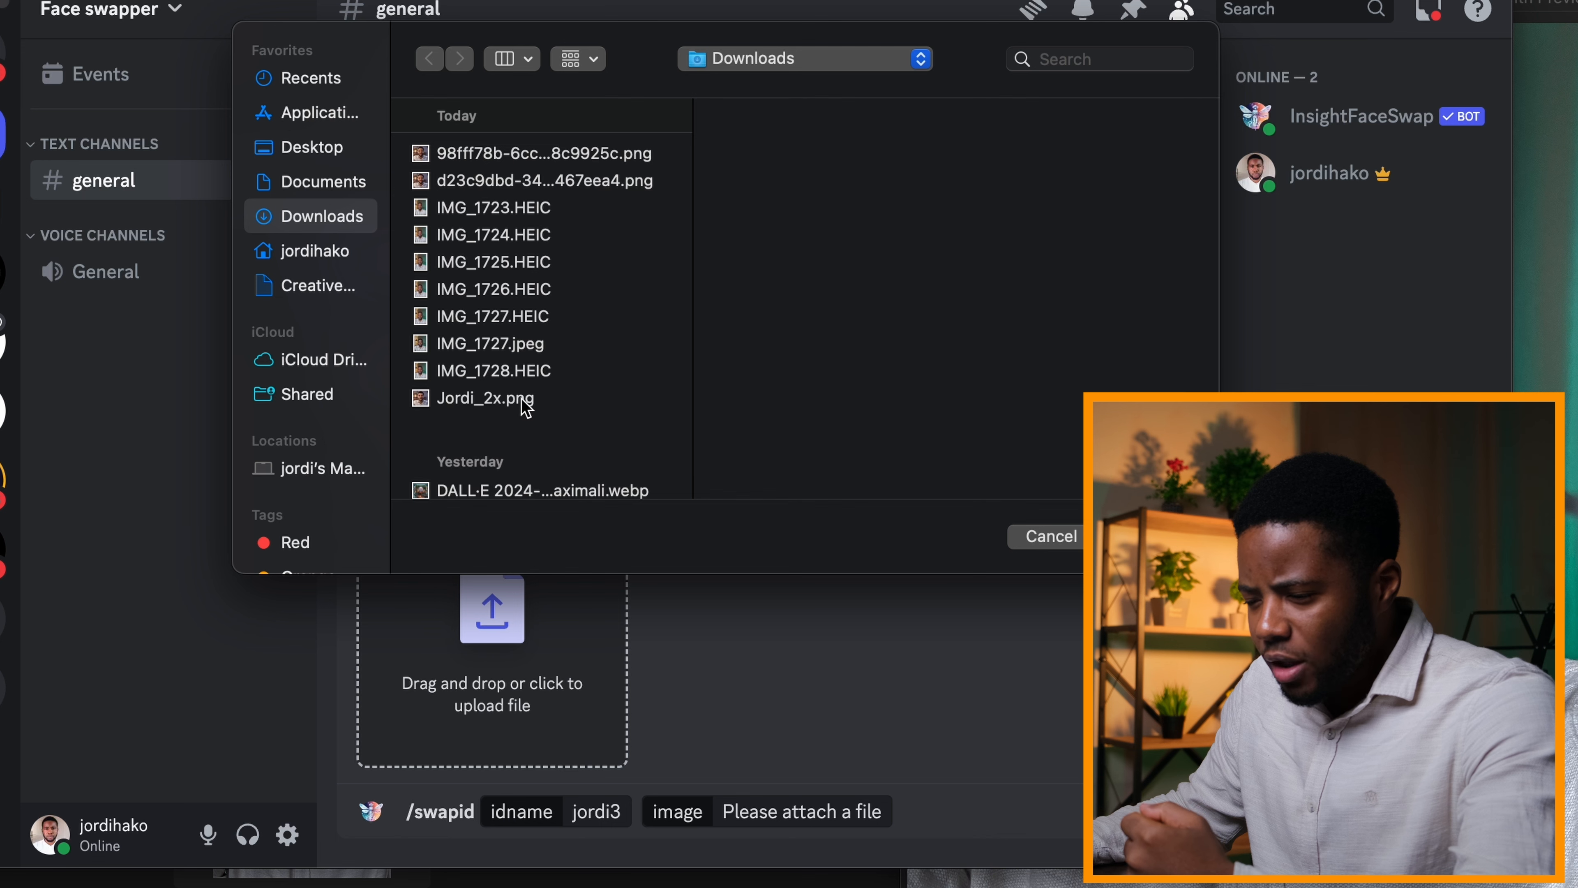
{"action": "left_click", "coordinate": [477, 401]}
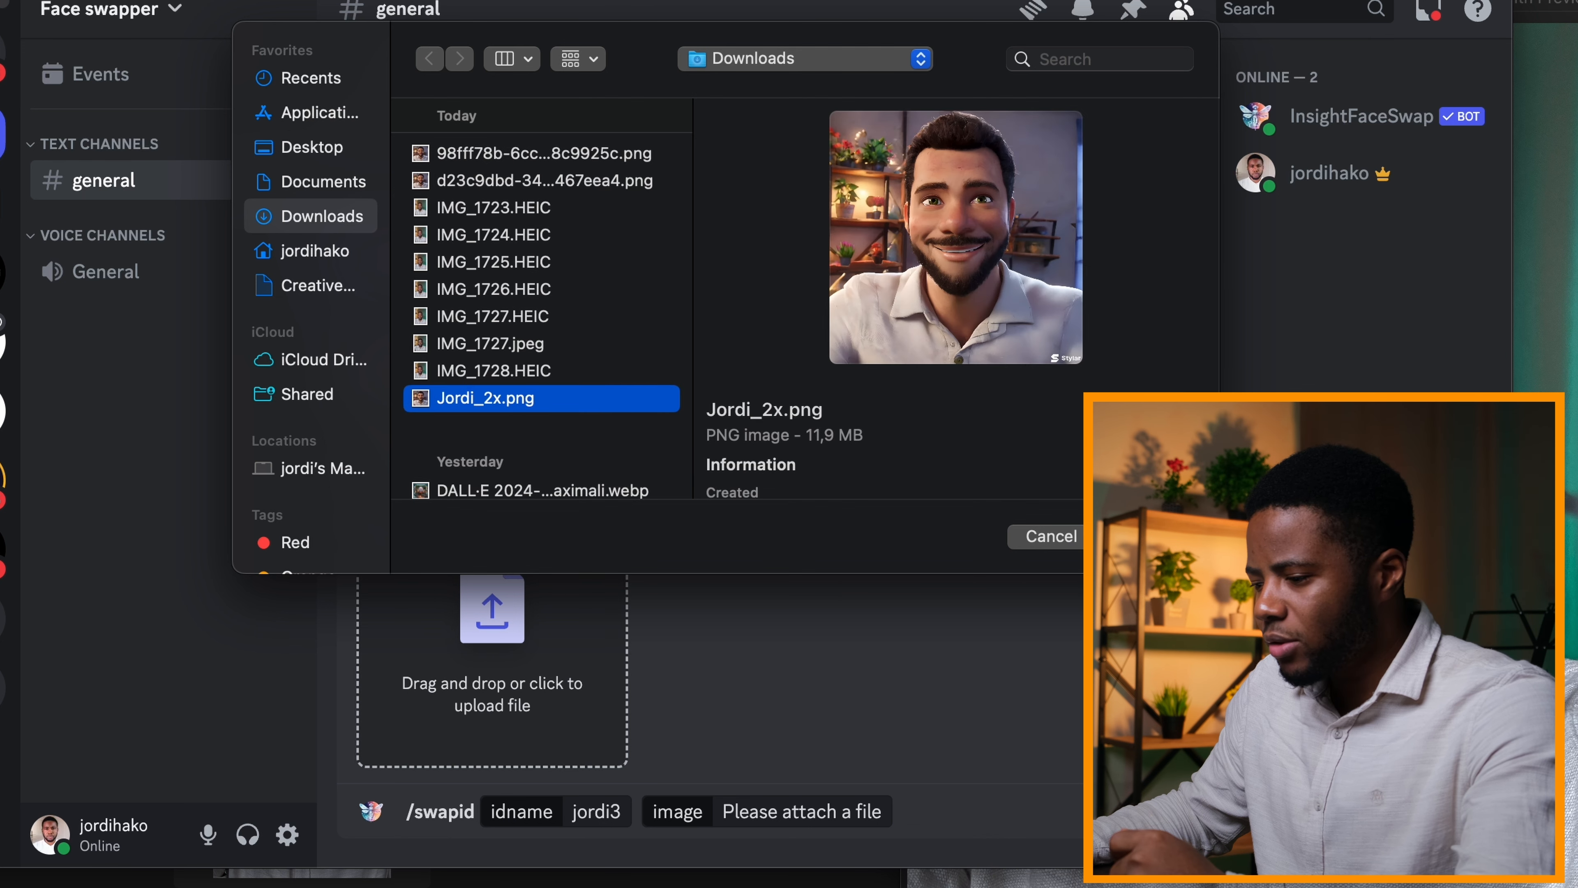
{"action": "key", "text": "Return"}
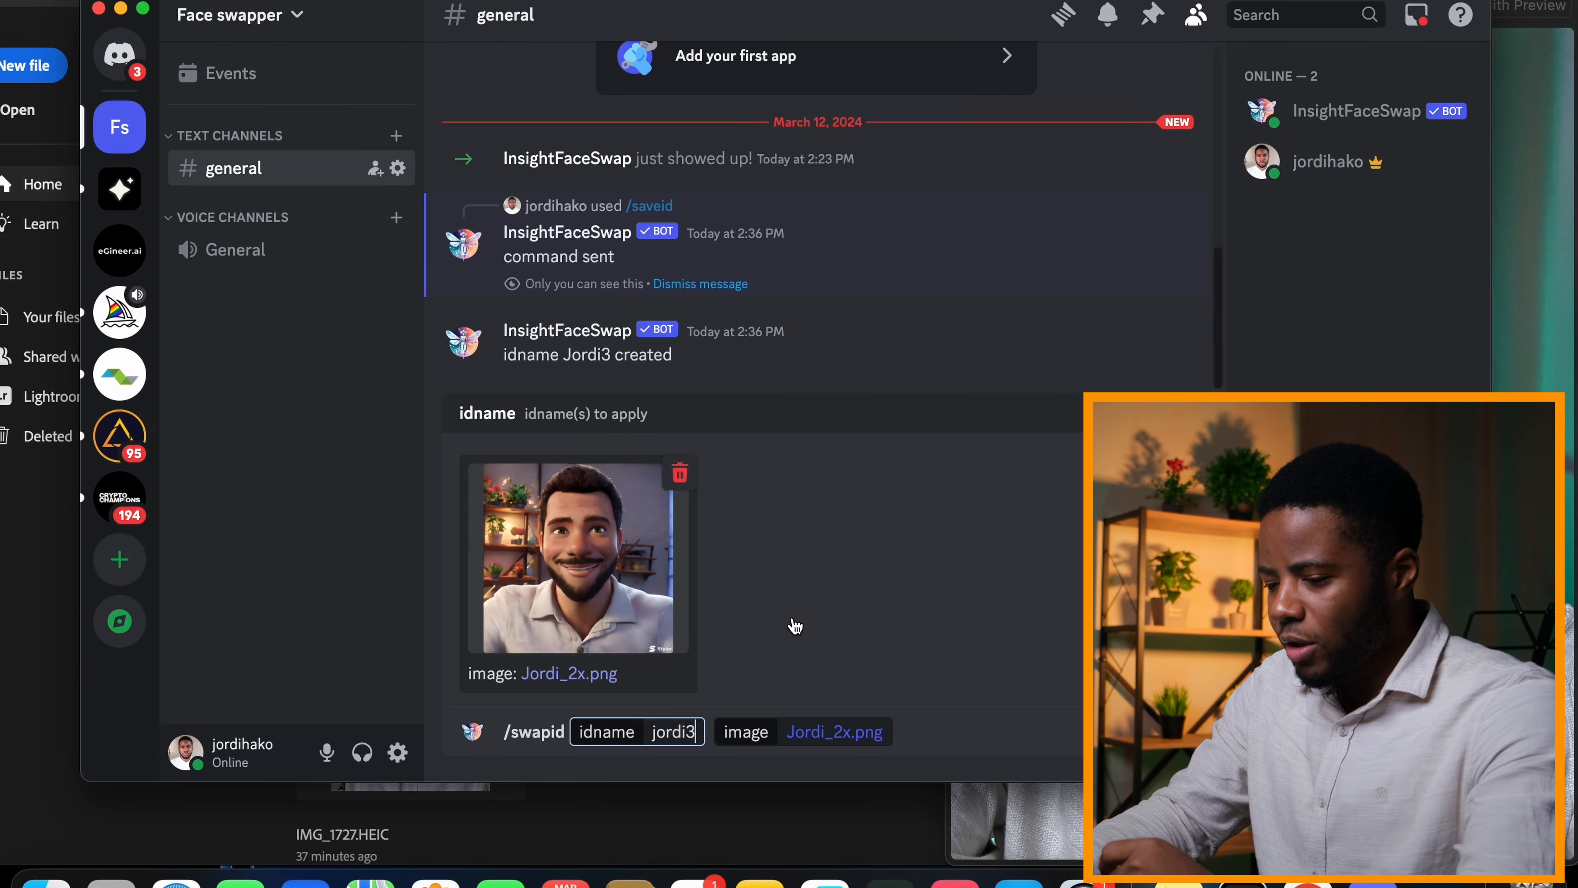
{"action": "key", "text": "Return"}
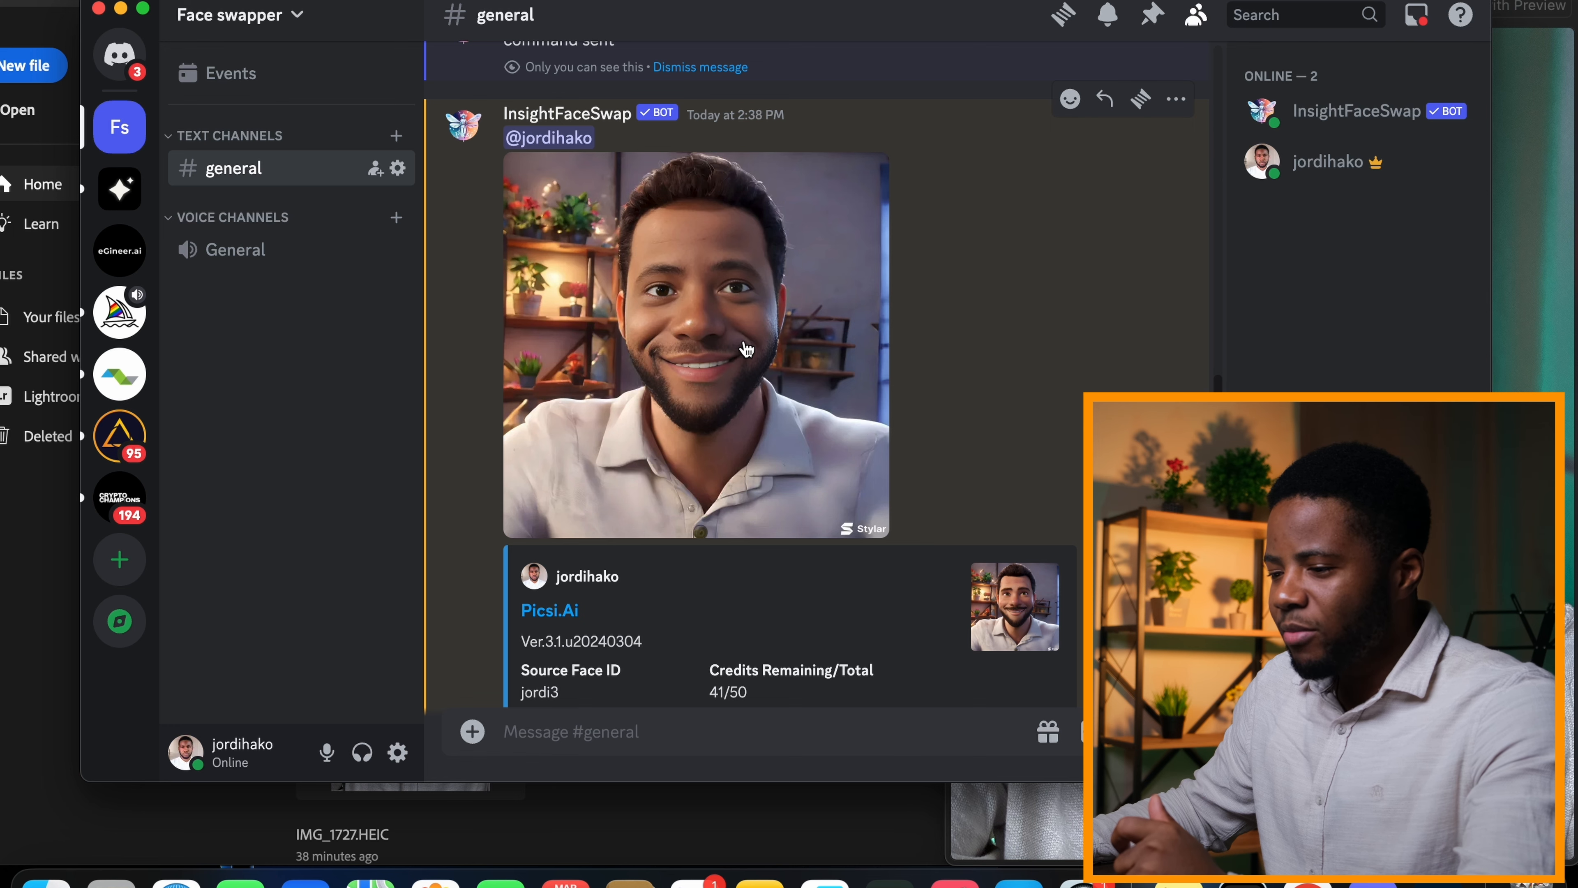
Step: Enlarge the face-swapped portrait, open it in the browser and save it to Downloads under the suggested file name
{"action": "left_click", "coordinate": [740, 352]}
{"action": "left_click", "coordinate": [1085, 425]}
{"action": "left_click", "coordinate": [793, 368]}
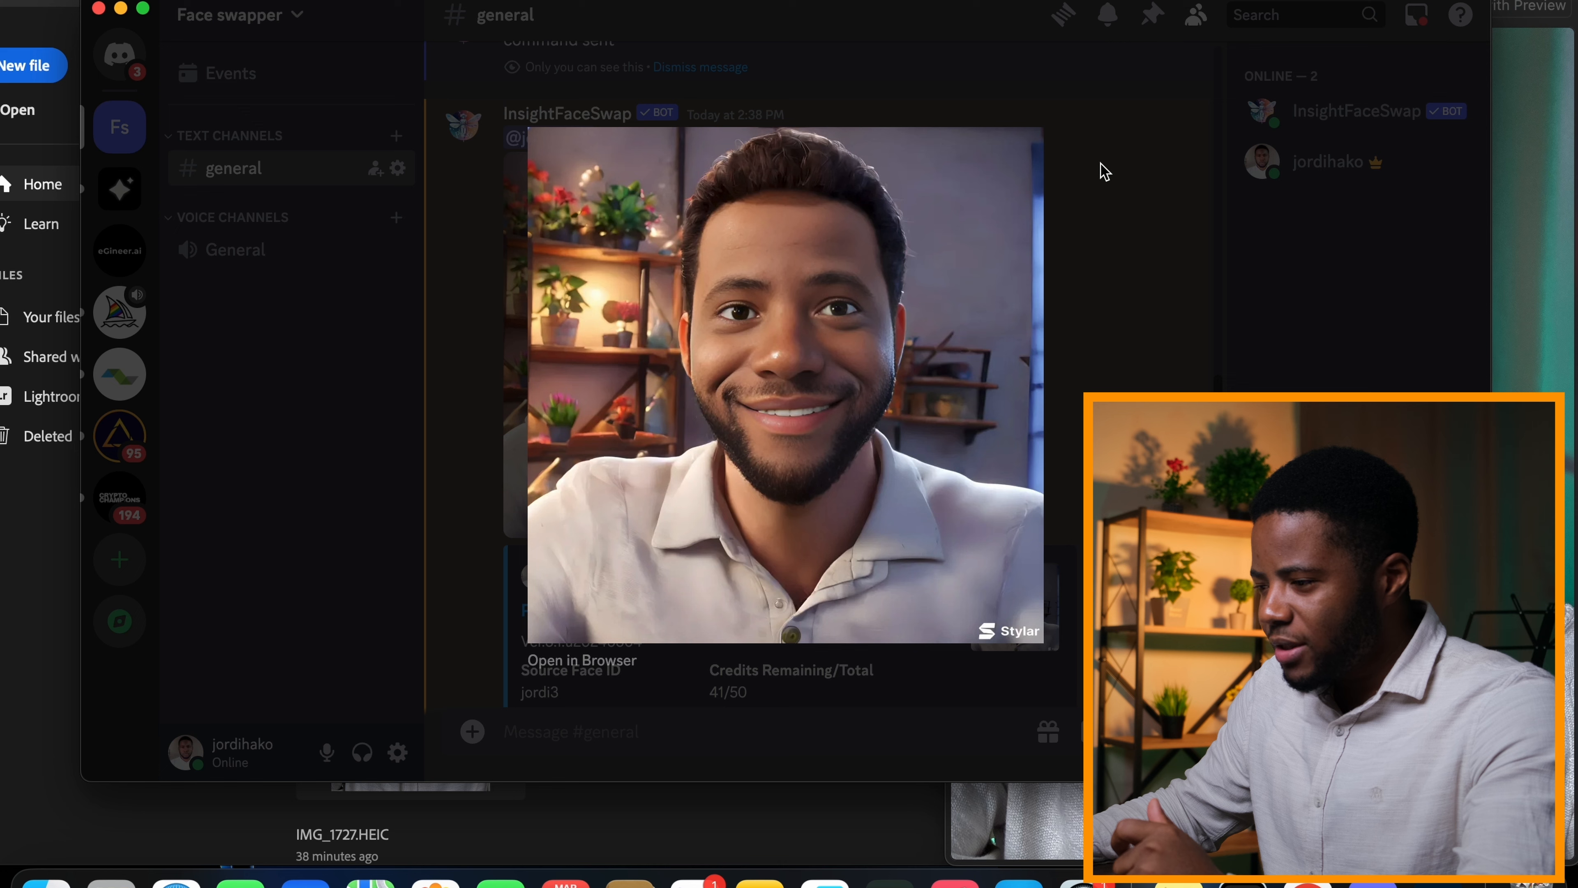
{"action": "left_click", "coordinate": [569, 674]}
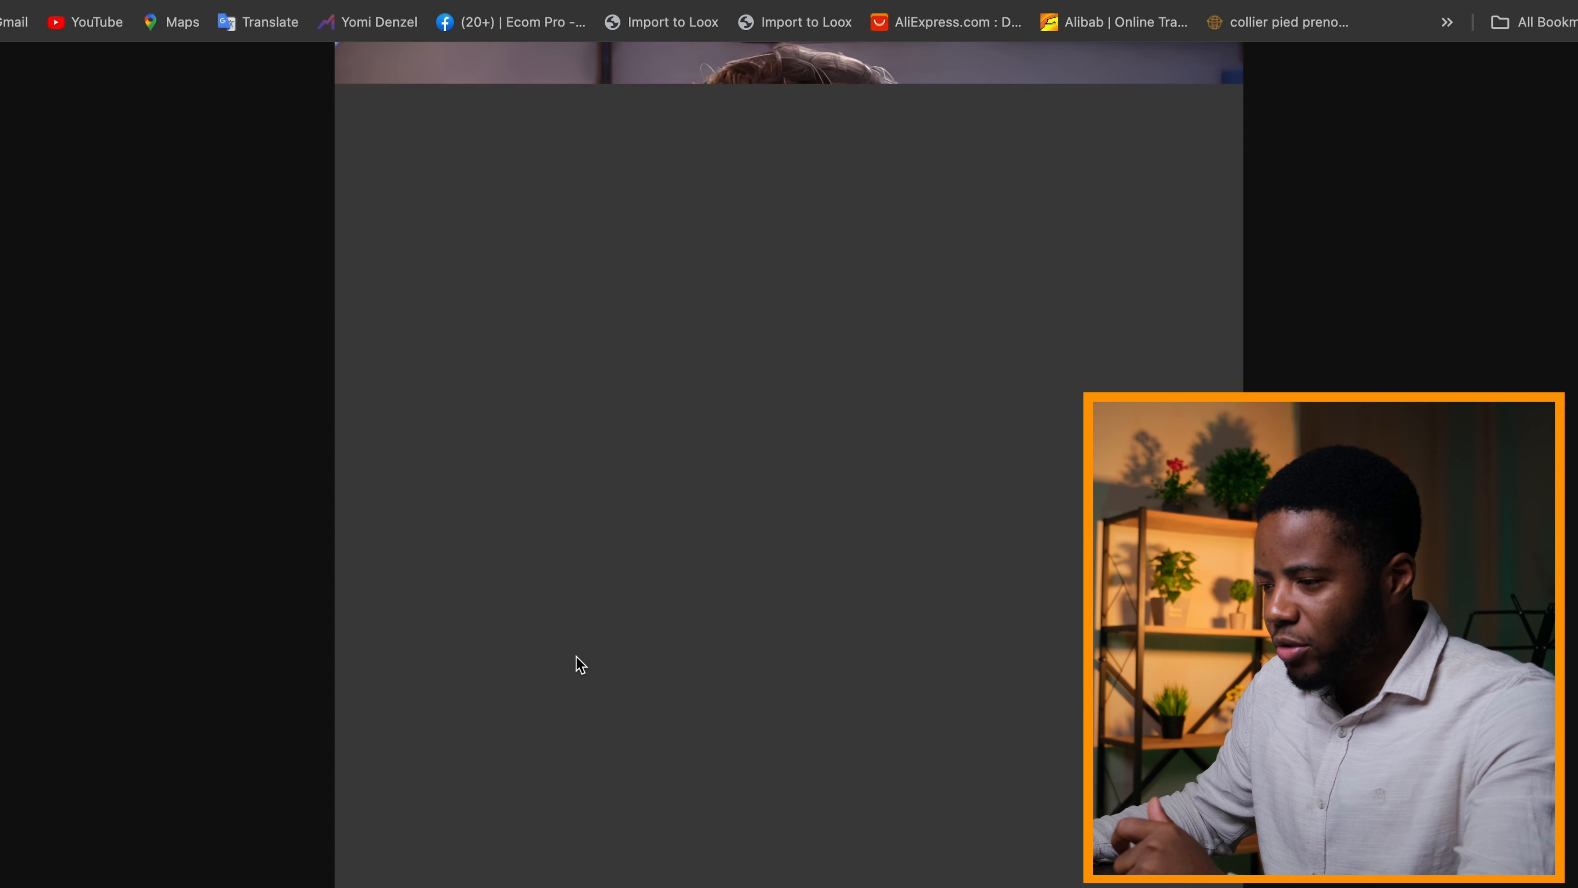
{"action": "right_click", "coordinate": [902, 277]}
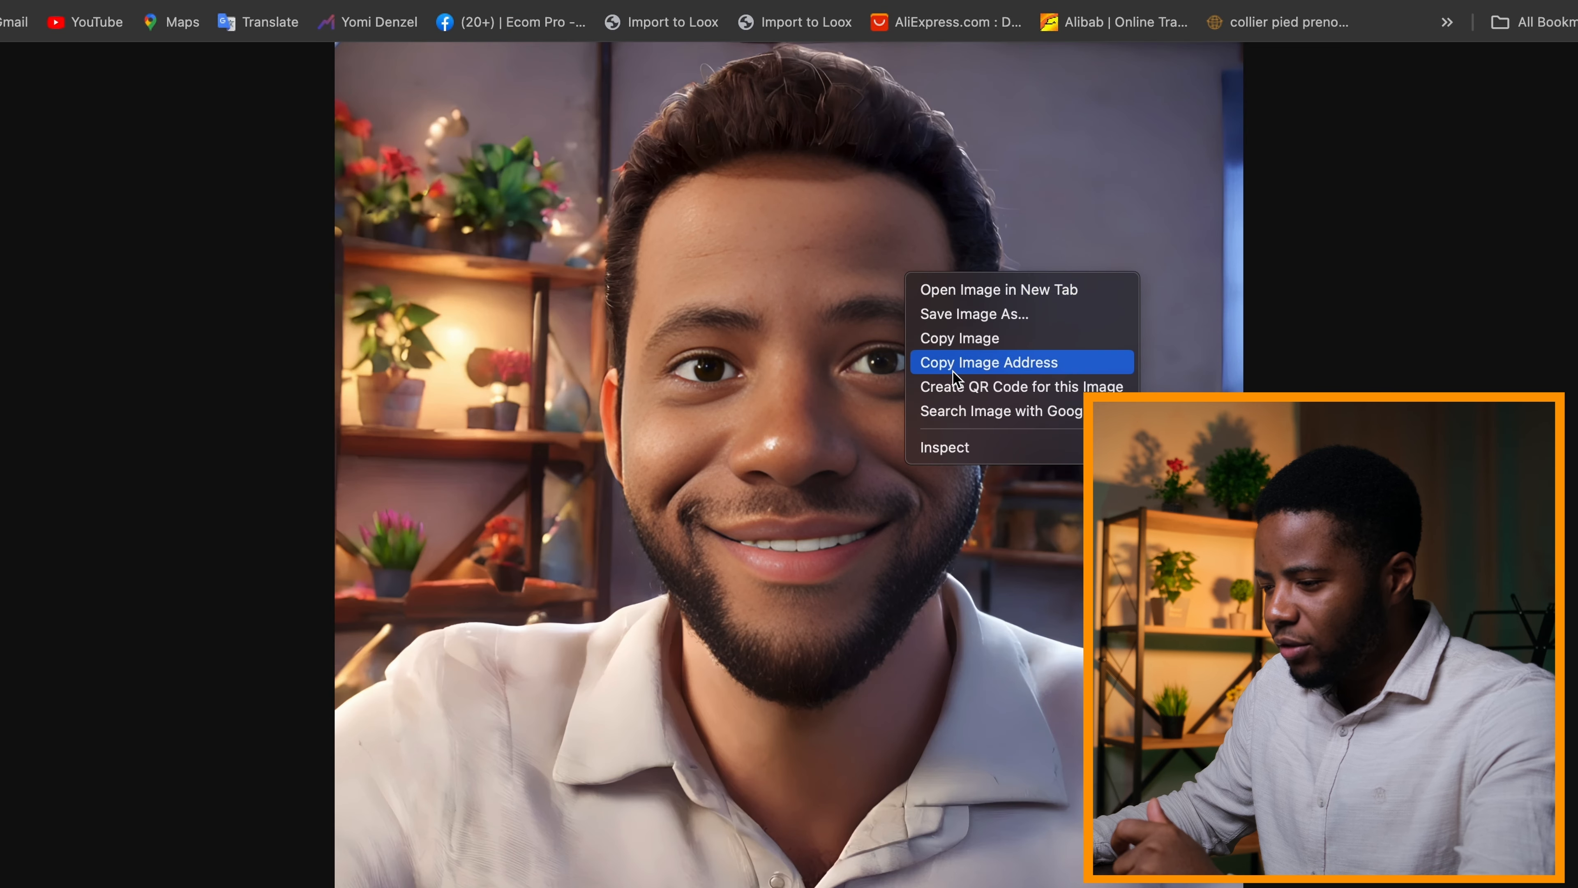
{"action": "left_click", "coordinate": [956, 316]}
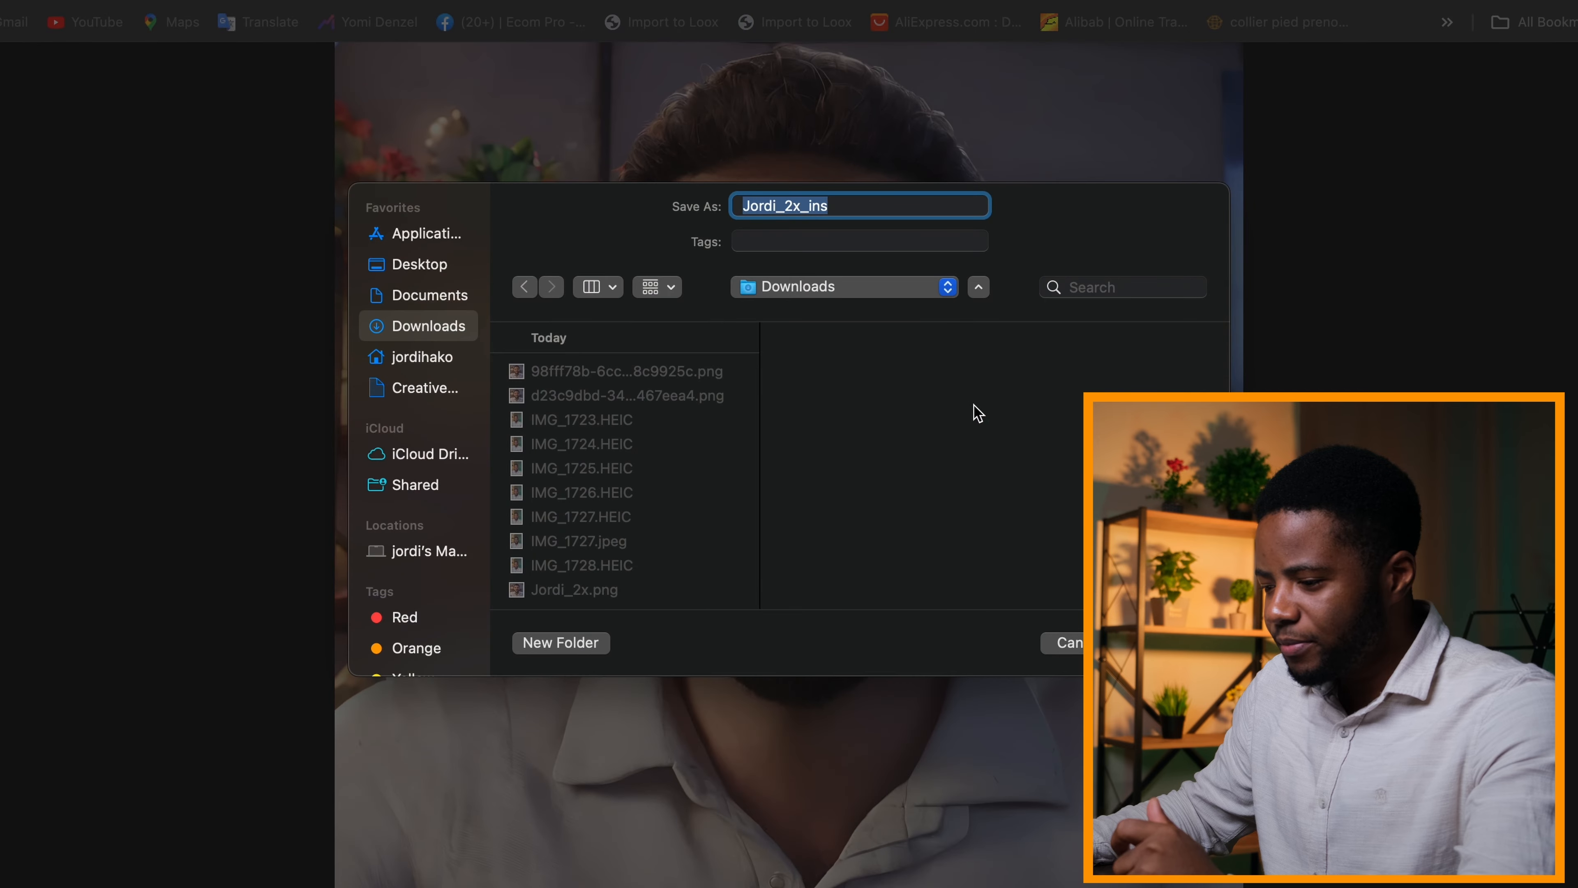
{"action": "key", "text": "Return"}
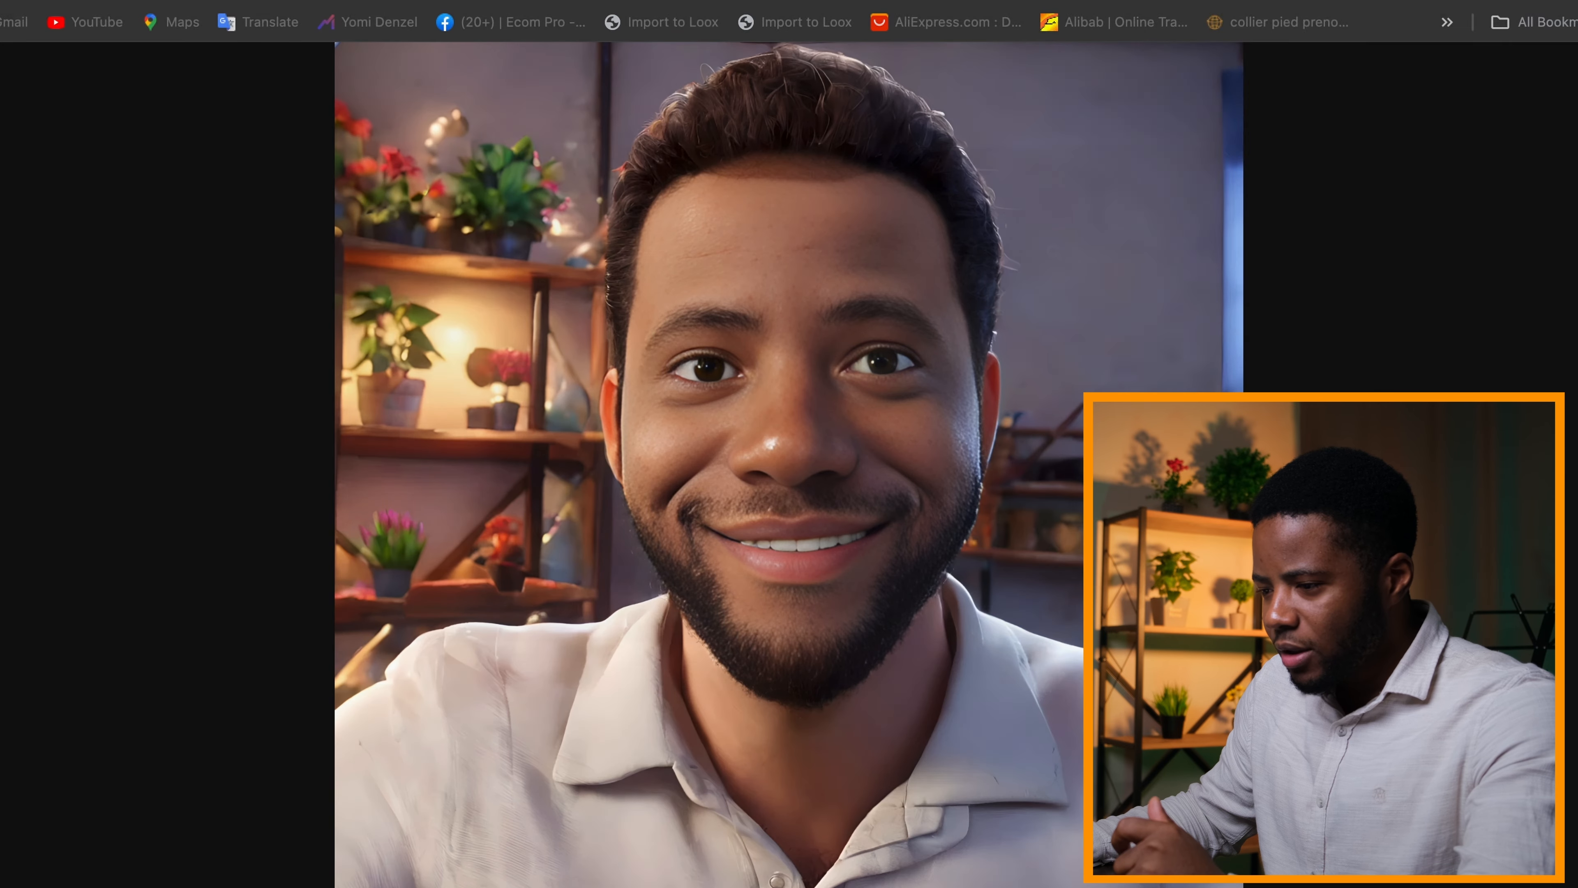
Step: Open the Upscayl website and look through its download options for the different operating systems
{"action": "left_click", "coordinate": [835, 265]}
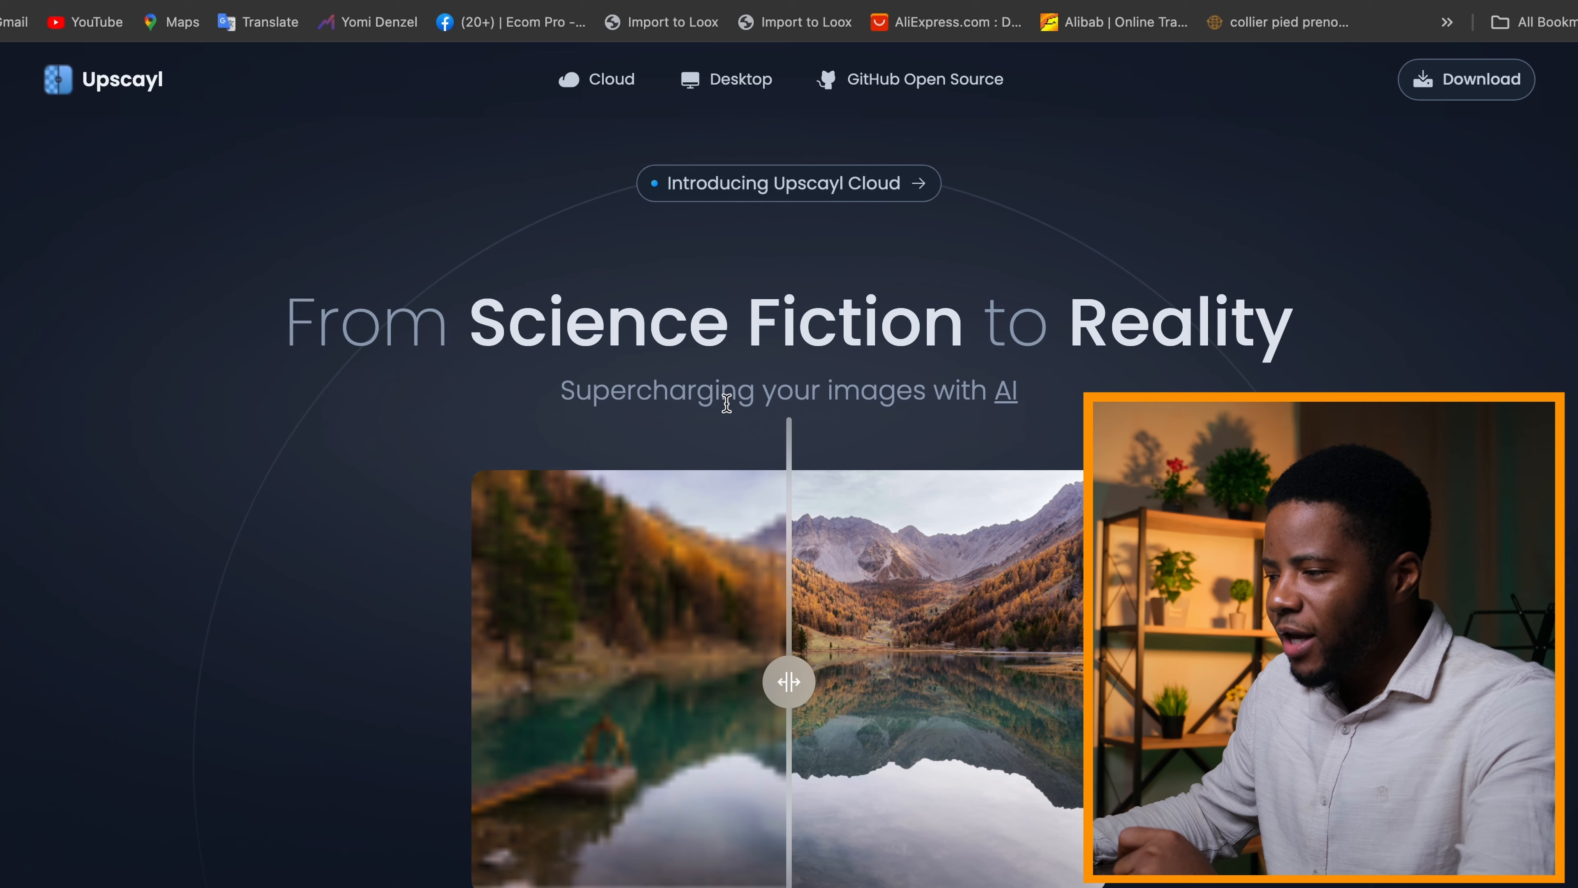
{"action": "scroll", "coordinate": [1078, 205], "scroll_direction": "down", "scroll_amount": 1}
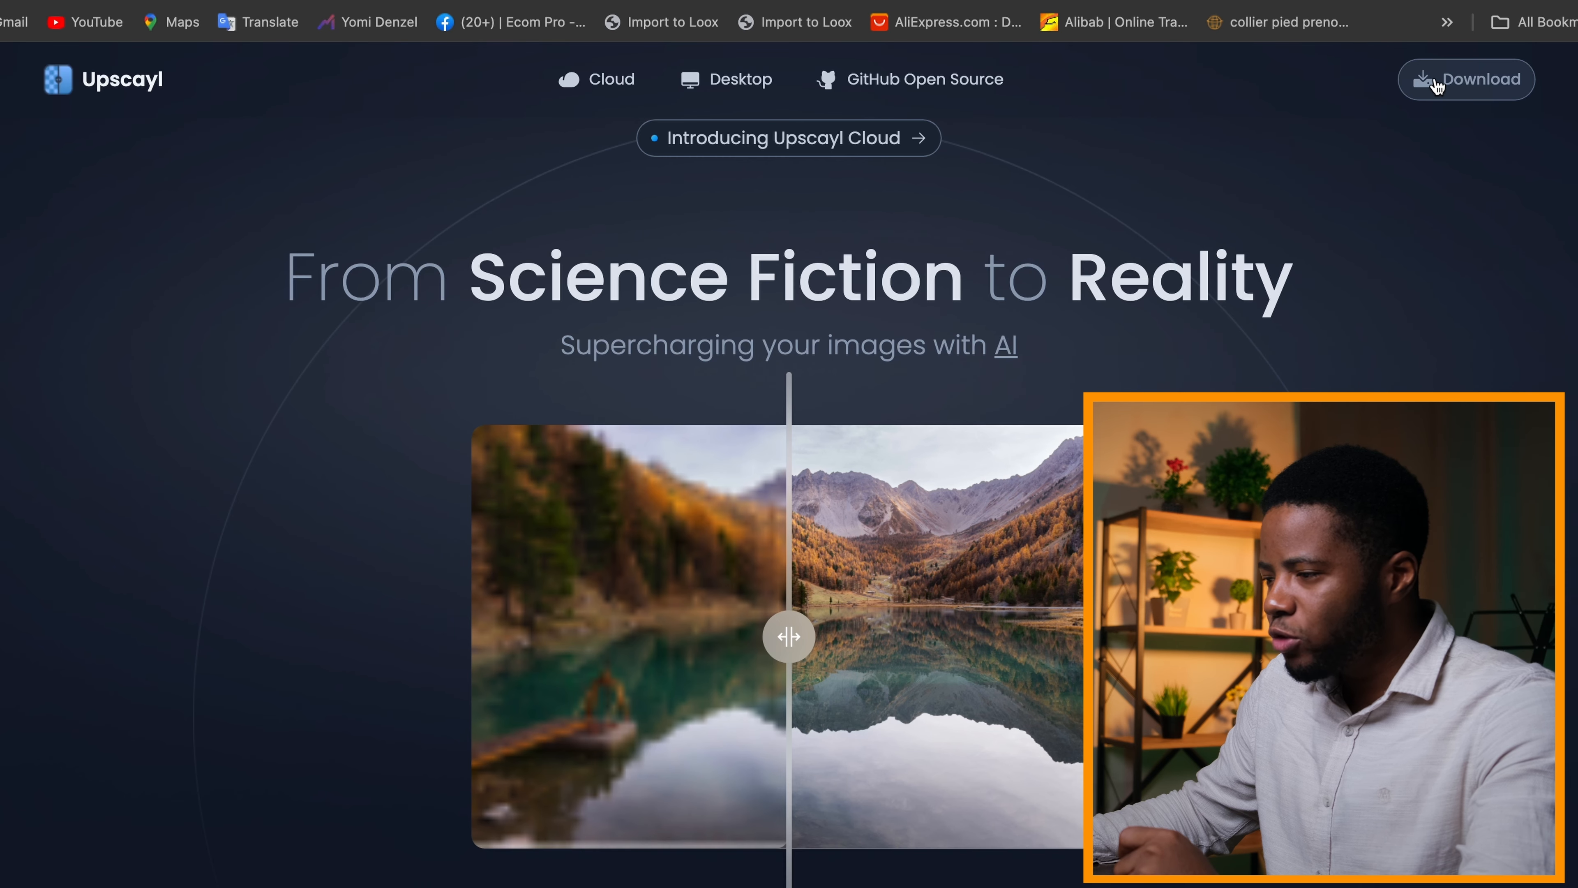
{"action": "scroll", "coordinate": [1342, 150], "scroll_direction": "down", "scroll_amount": 10}
{"action": "scroll", "coordinate": [1305, 180], "scroll_direction": "down", "scroll_amount": 10}
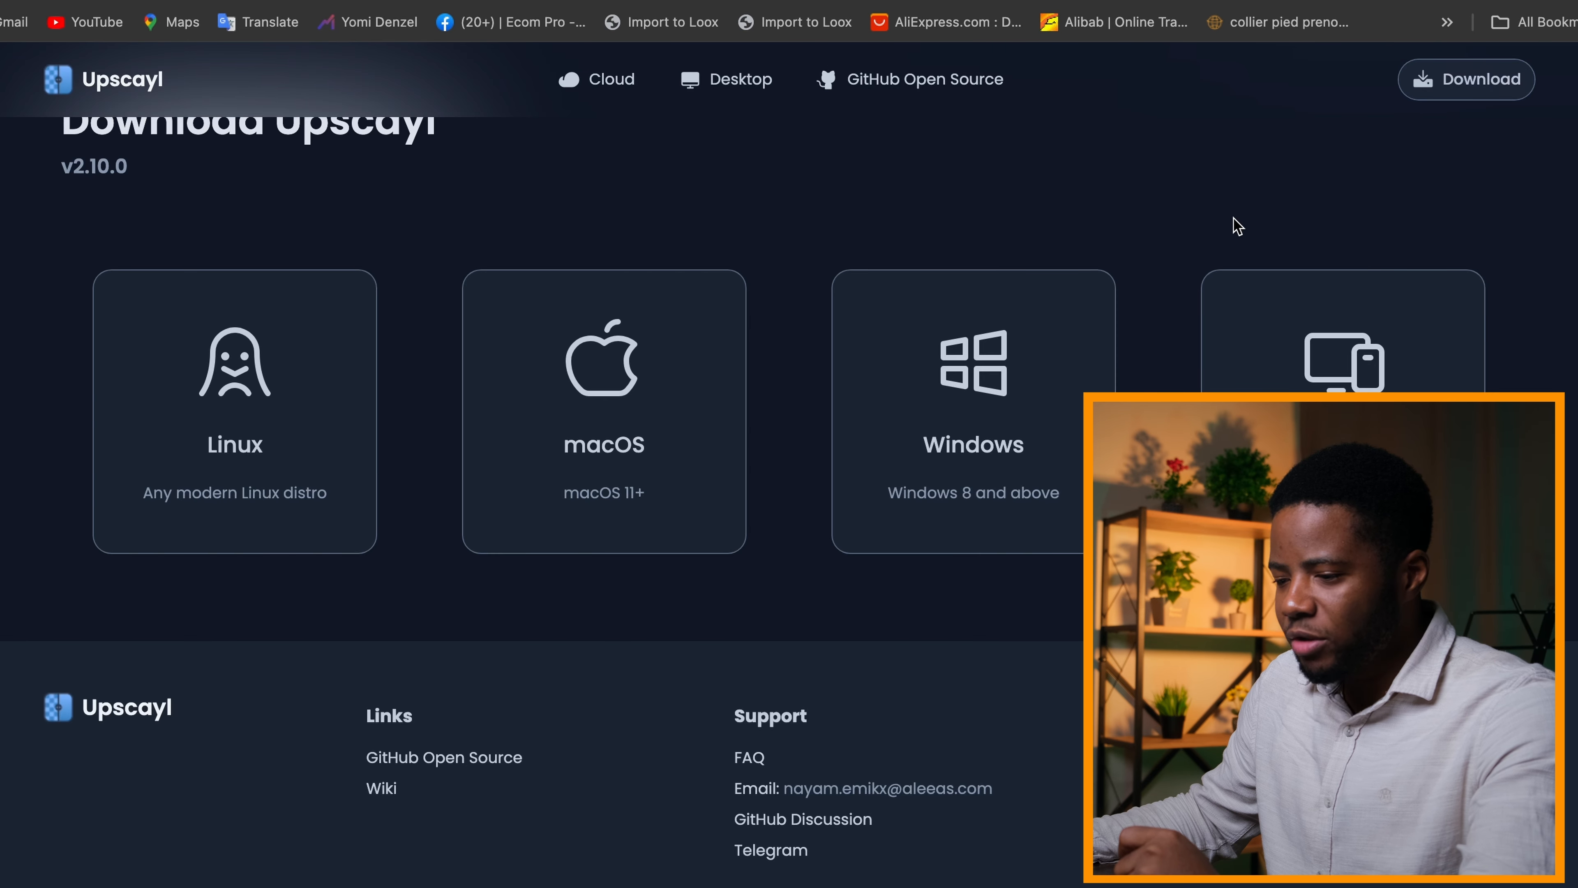
{"action": "scroll", "coordinate": [813, 341], "scroll_direction": "up", "scroll_amount": 2}
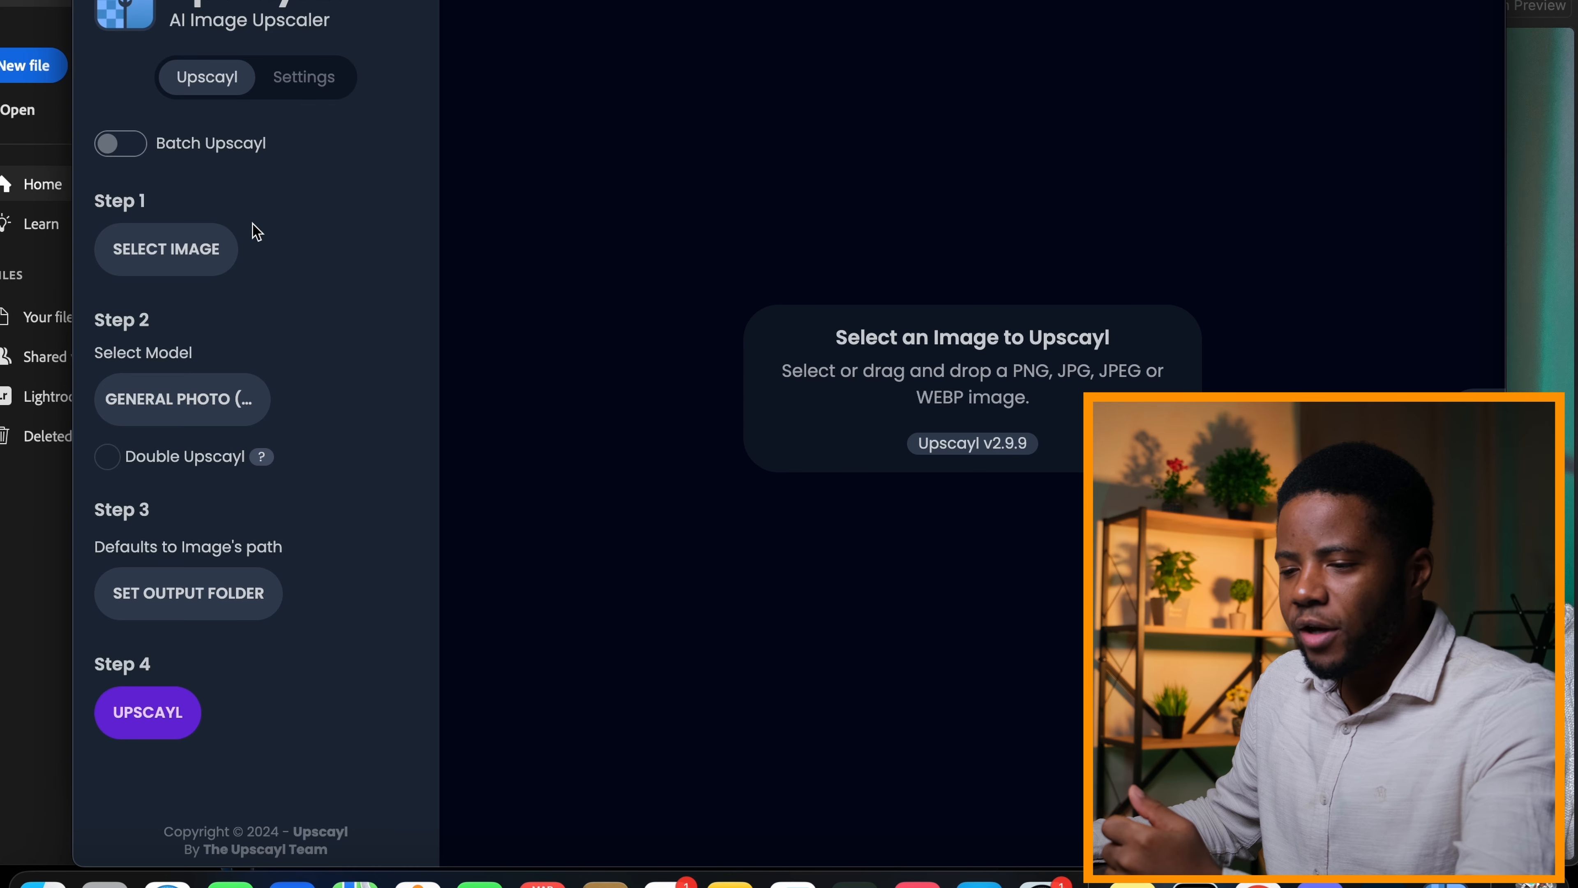
Step: In the Upscayl desktop app, choose the face-swapped "_2x_ins" JPEG from Downloads as the image to upscale
{"action": "left_click", "coordinate": [153, 258]}
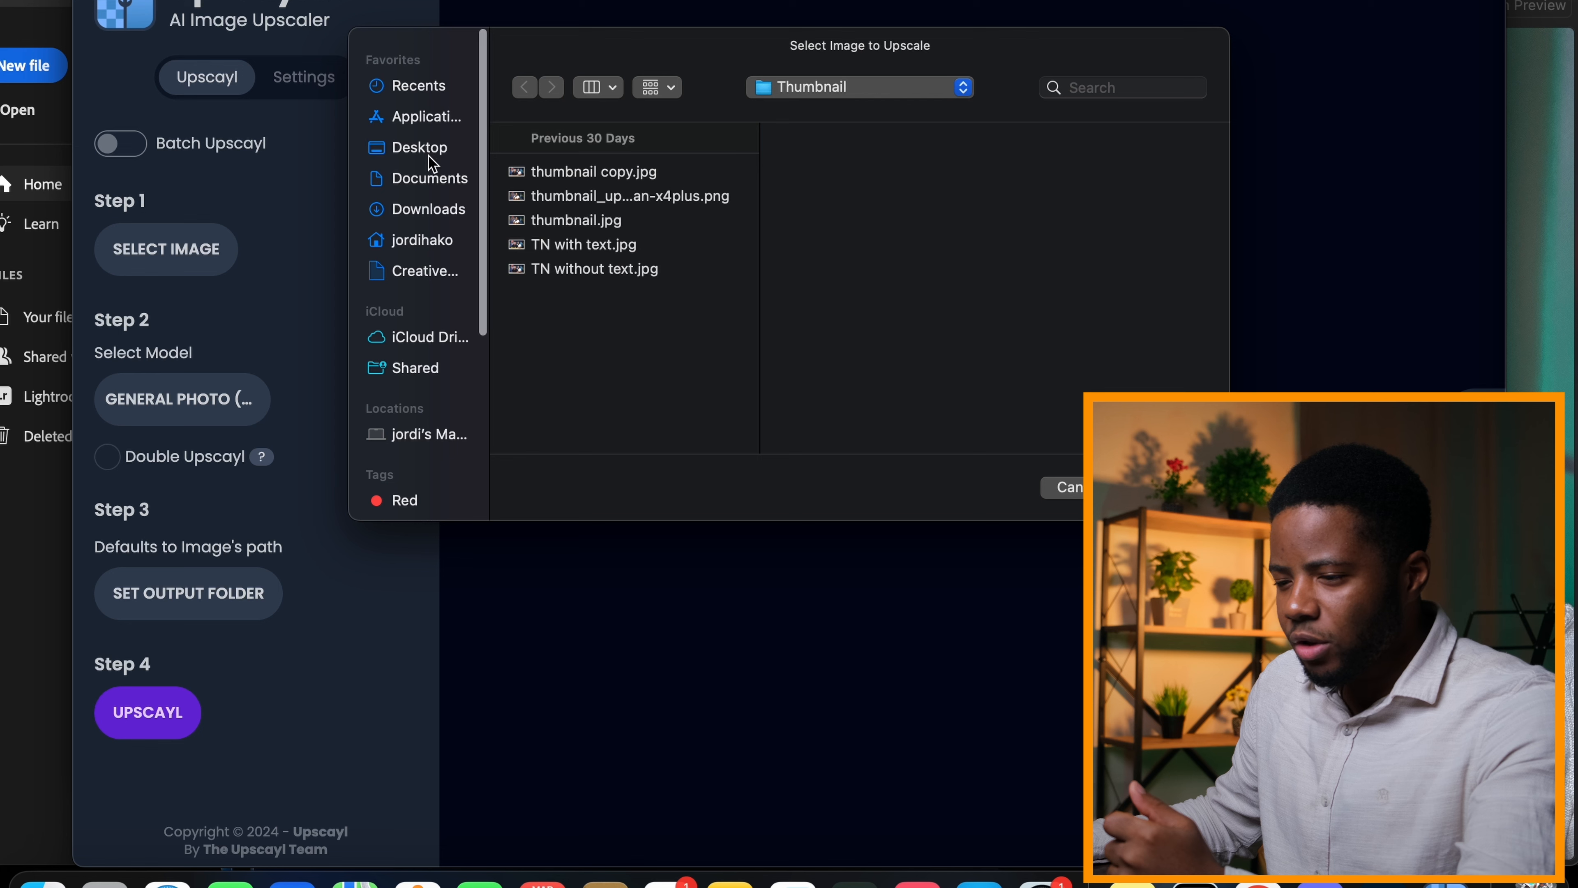
{"action": "left_click", "coordinate": [429, 202]}
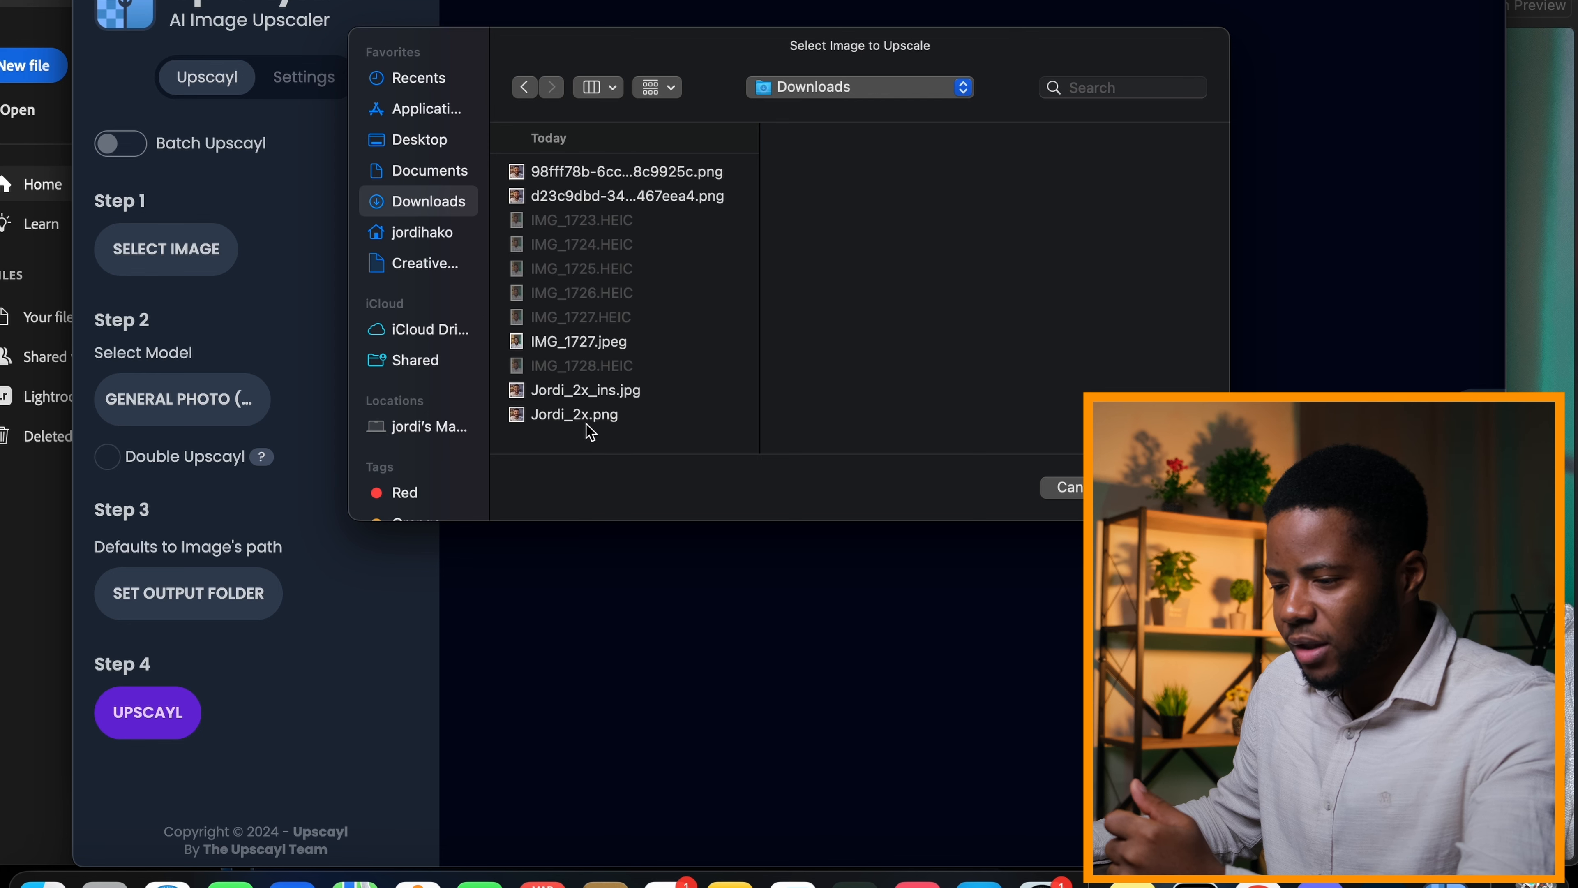
{"action": "left_click", "coordinate": [578, 392]}
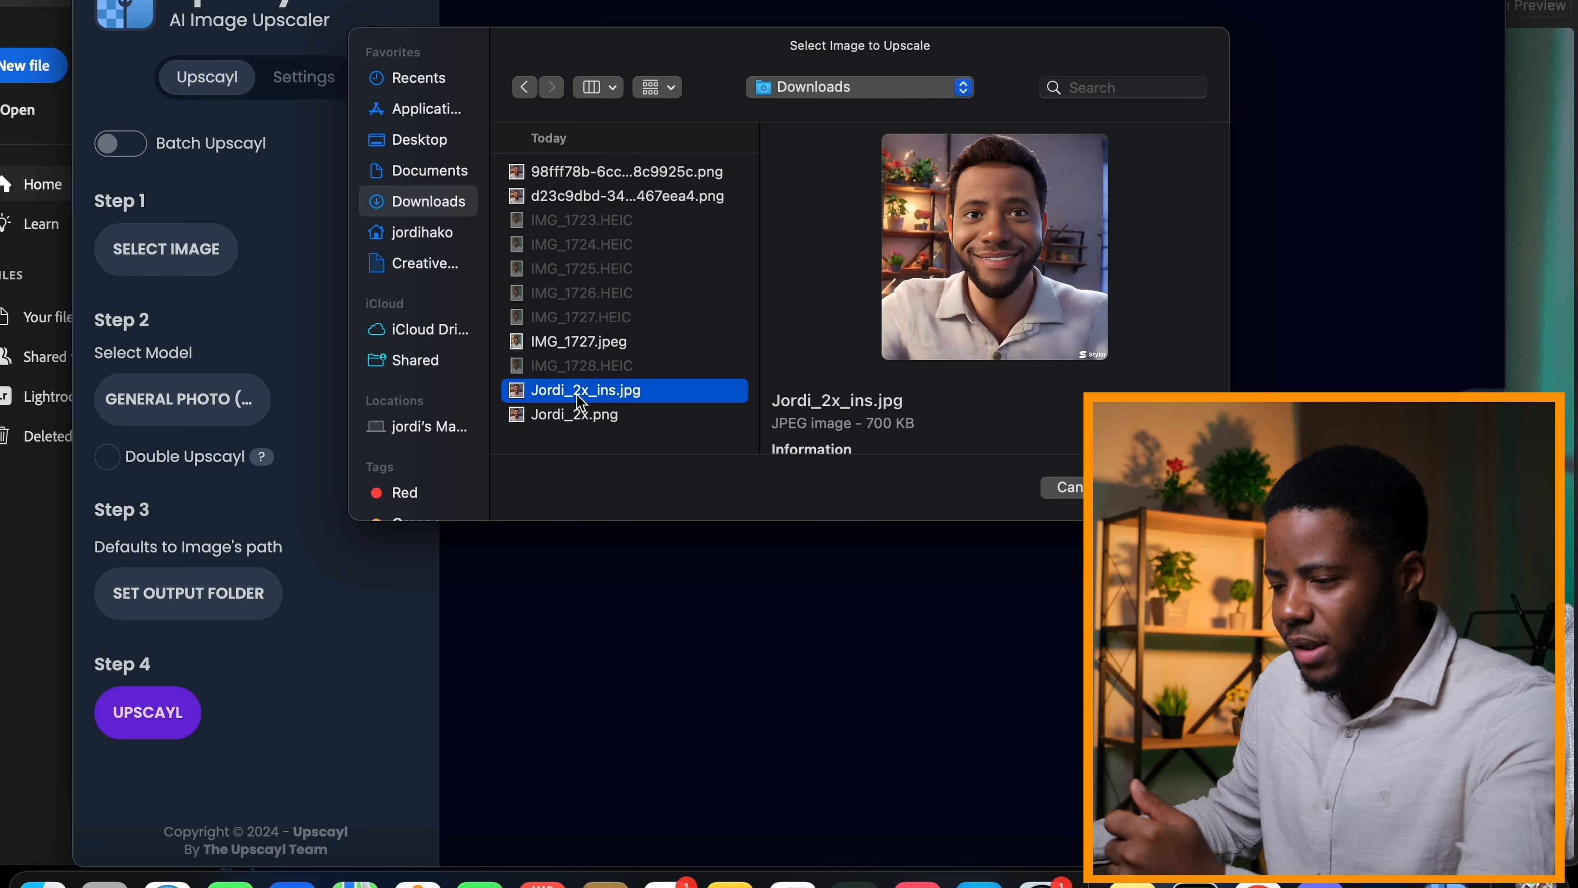